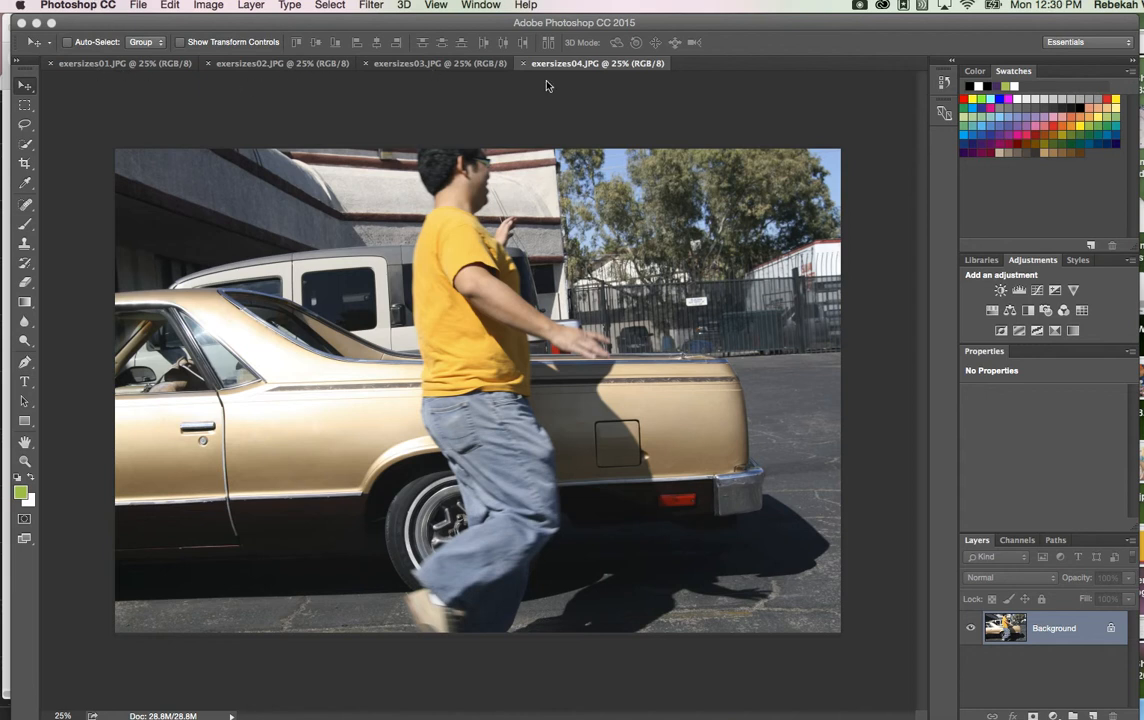
# - Arrange the four open exersizes photos in a 4-up layout
pyautogui.click(484, 8)
pyautogui.moveTo(445, 21)
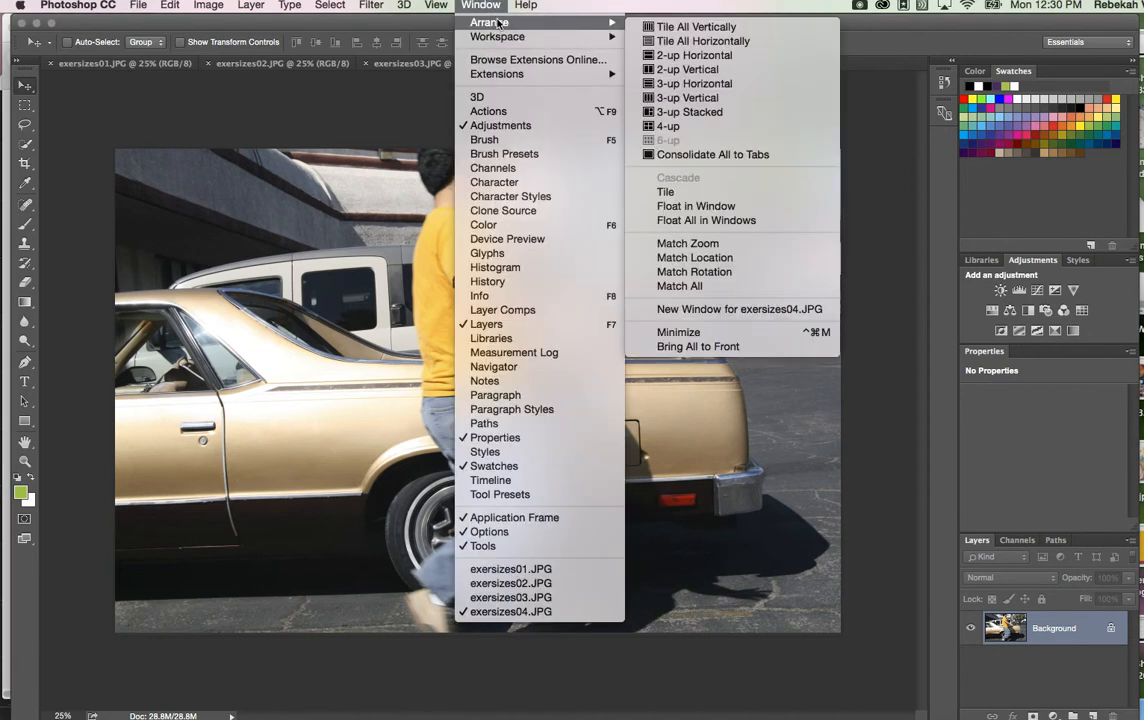
pyautogui.click(690, 132)
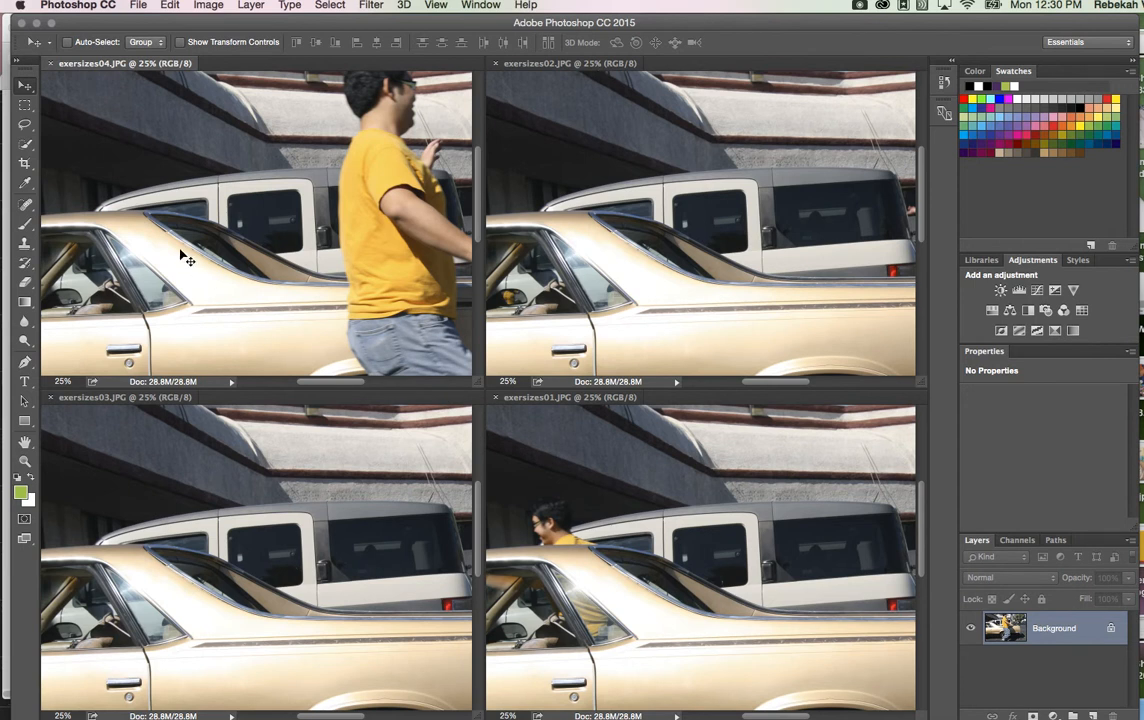
# - Zoom each of the four photos out to 12.5% so every full image fits inside its tile
pyautogui.scroll(-4, 181, 252)
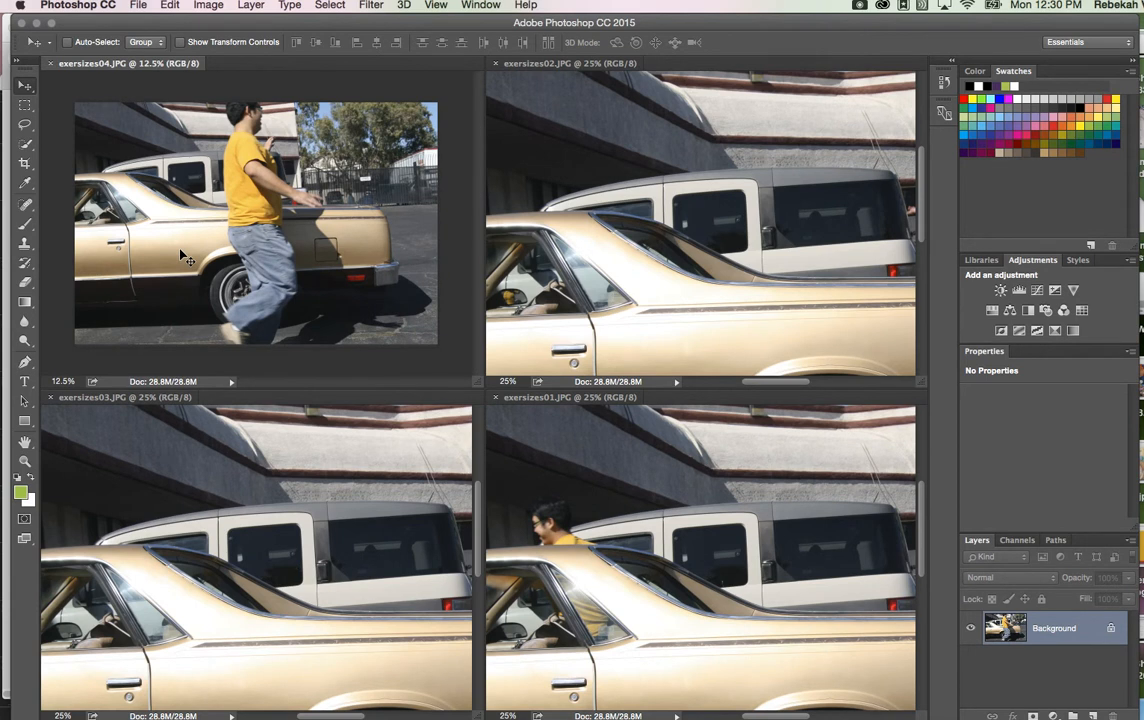
pyautogui.click(612, 195)
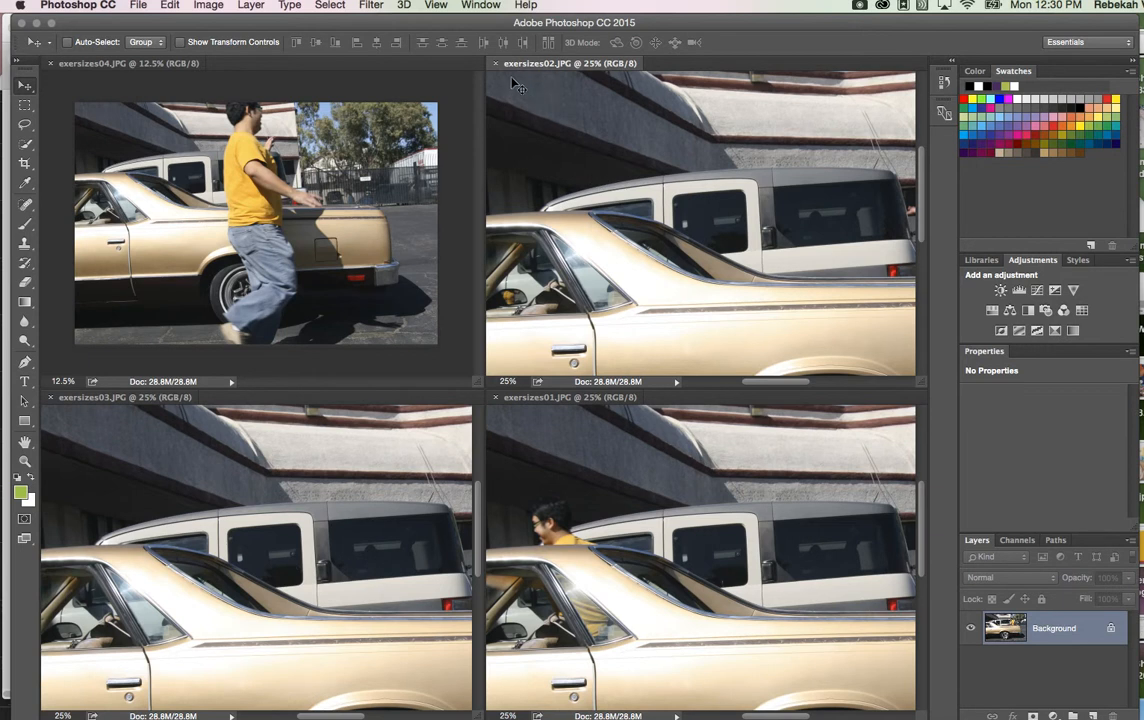
pyautogui.scroll(-3, 638, 262)
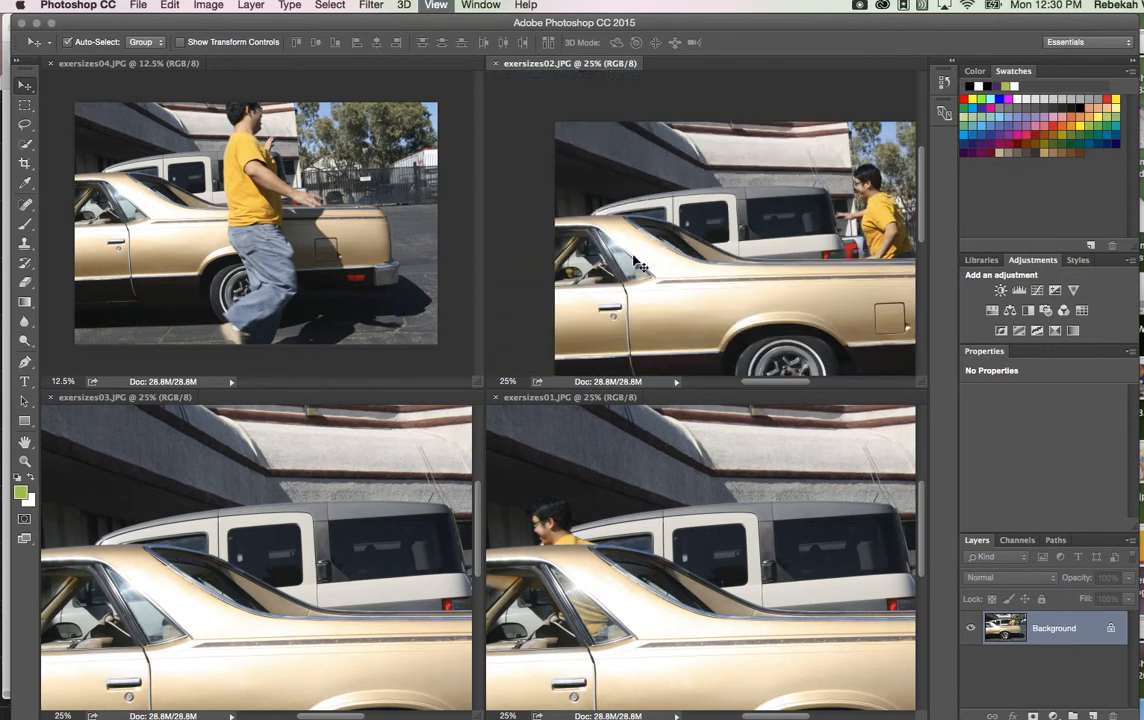
pyautogui.click(388, 517)
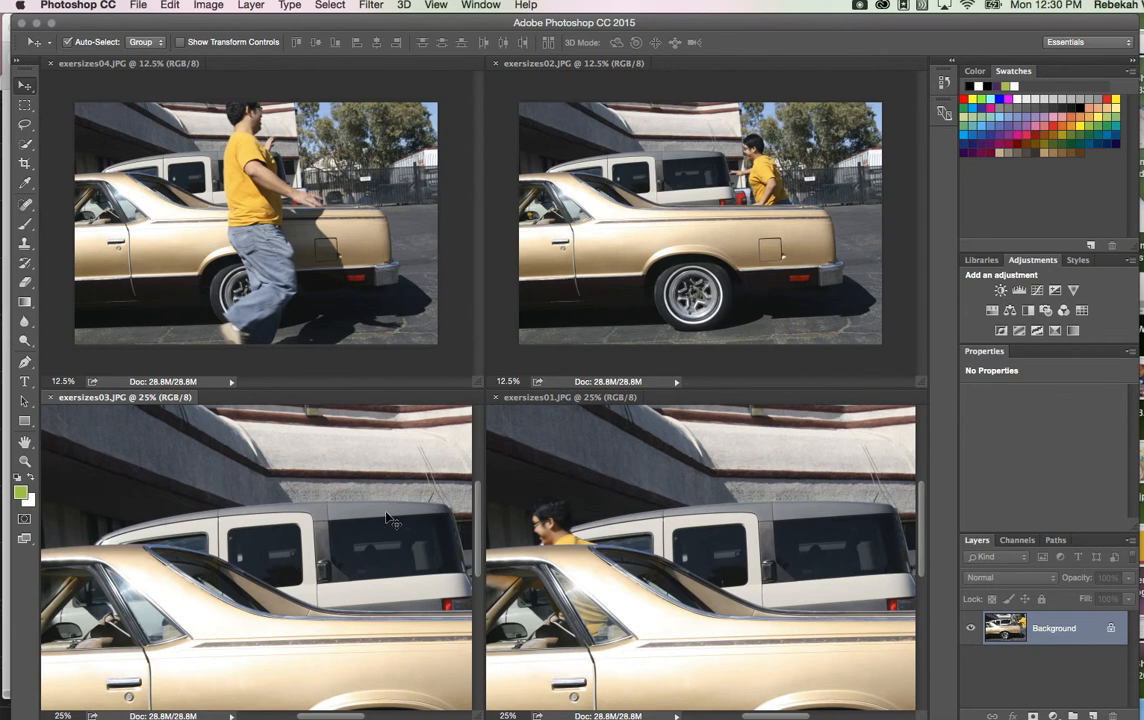
pyautogui.scroll(-3, 388, 517)
pyautogui.click(553, 543)
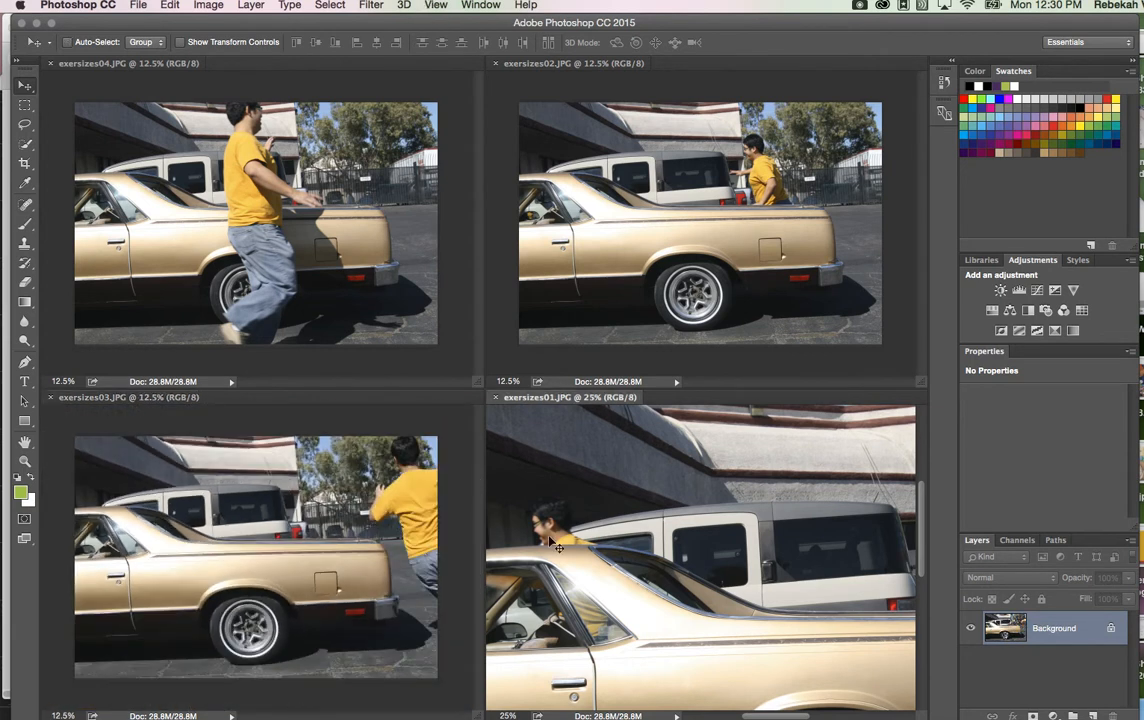
pyautogui.scroll(-3, 559, 548)
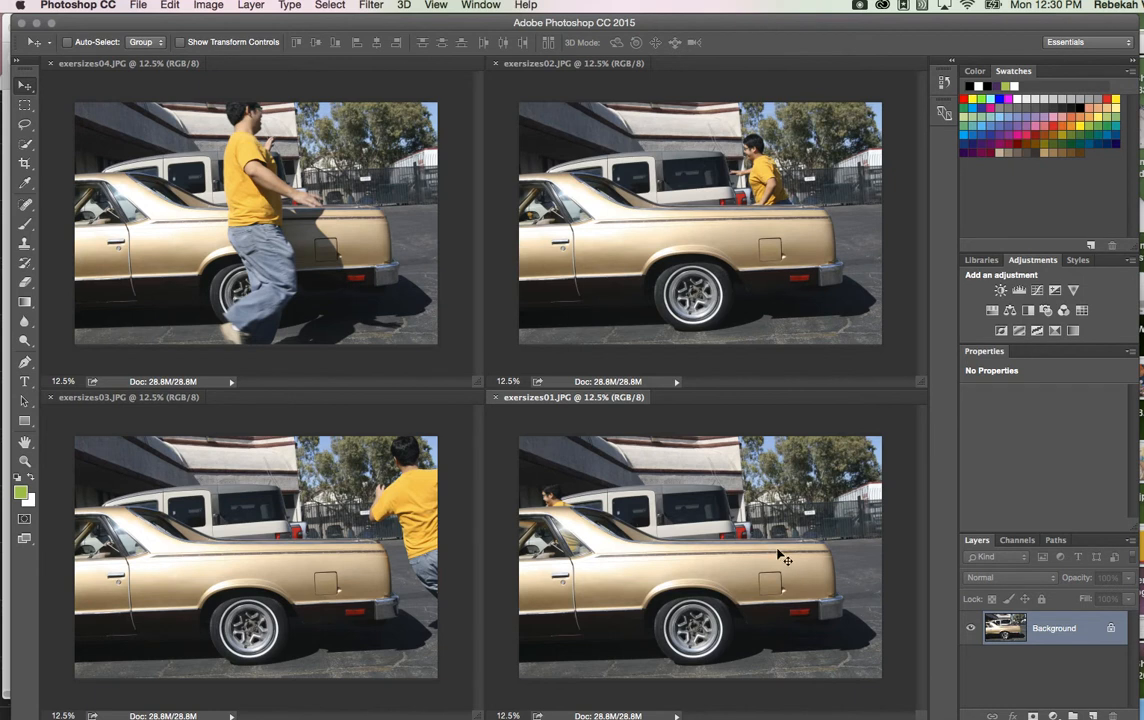
# - Copy the whole exersizes02.JPG photo into exersizes01.JPG as a new layer and close exersizes02.JPG
pyautogui.click(709, 312)
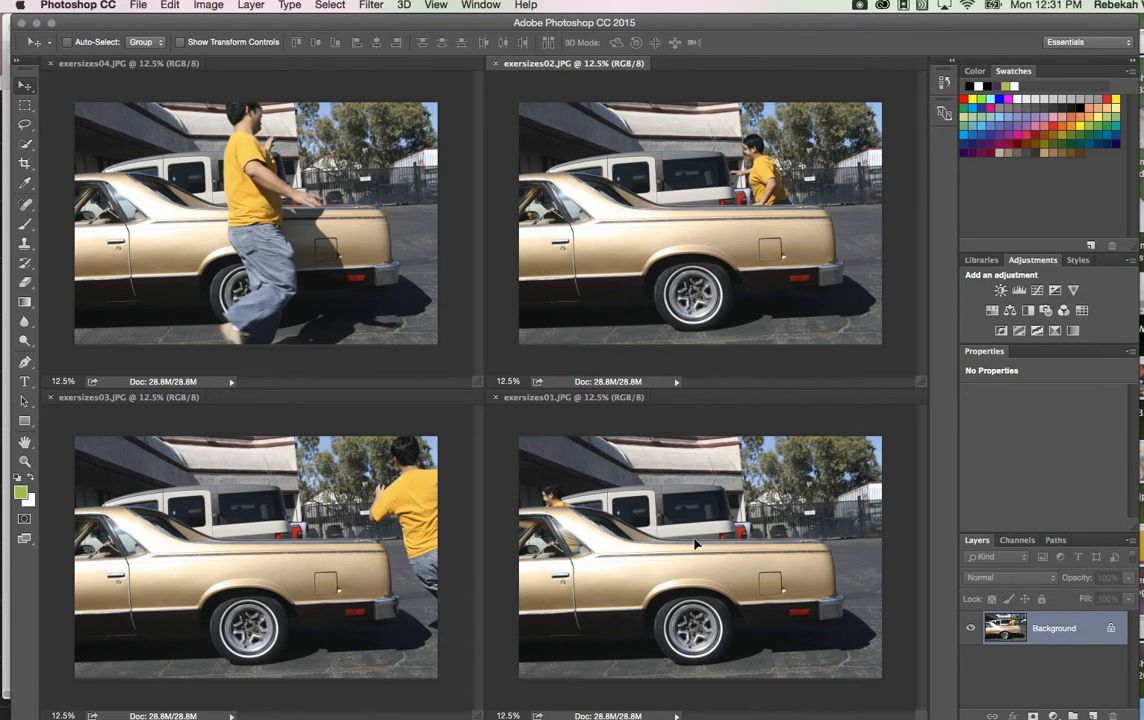
pyautogui.press('super+v')
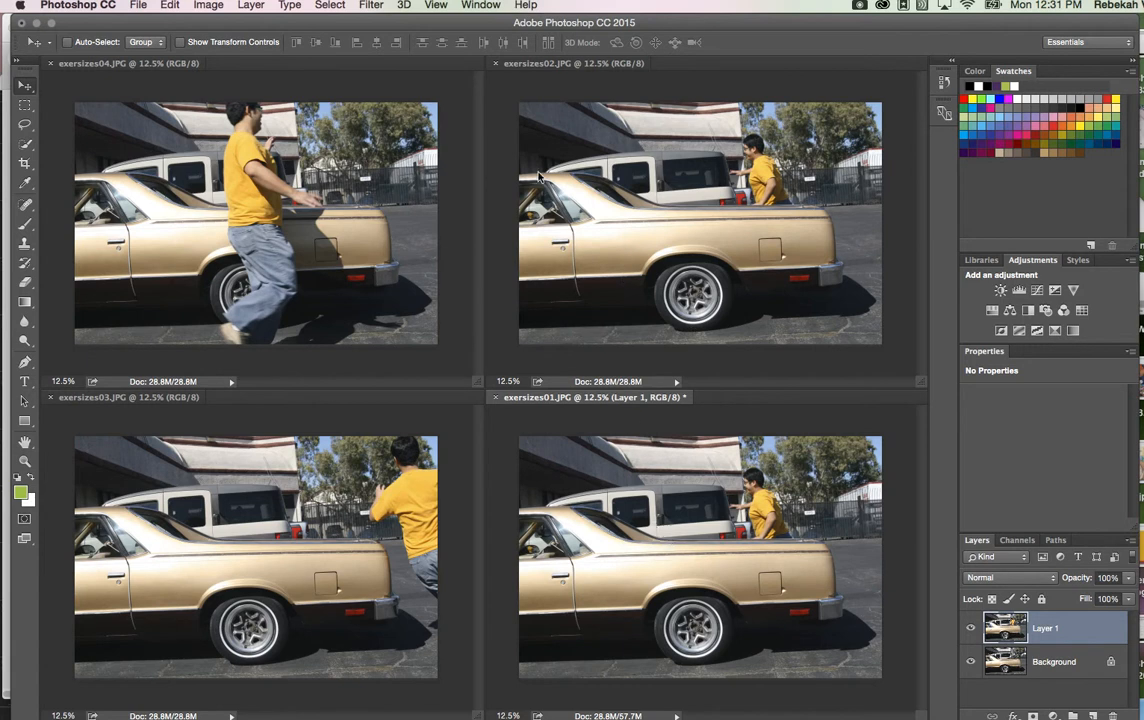
pyautogui.click(495, 64)
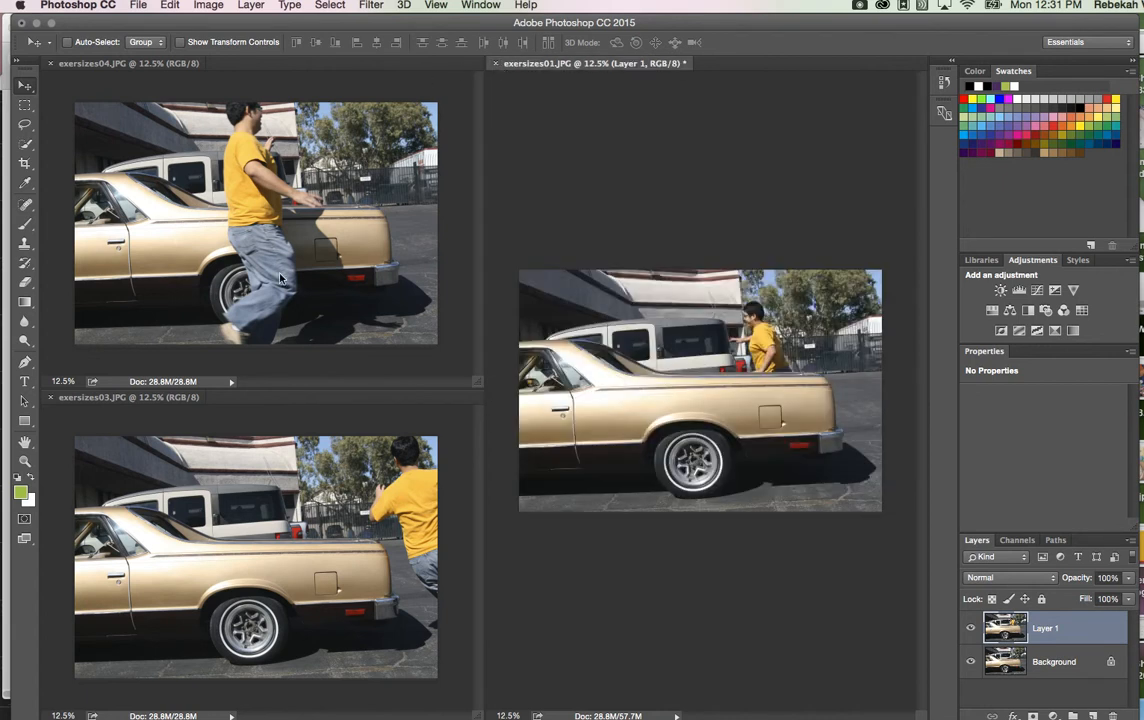
# - Copy the exersizes03.JPG photo into exersizes01.JPG as an aligned new layer and close exersizes03.JPG
pyautogui.click(189, 539)
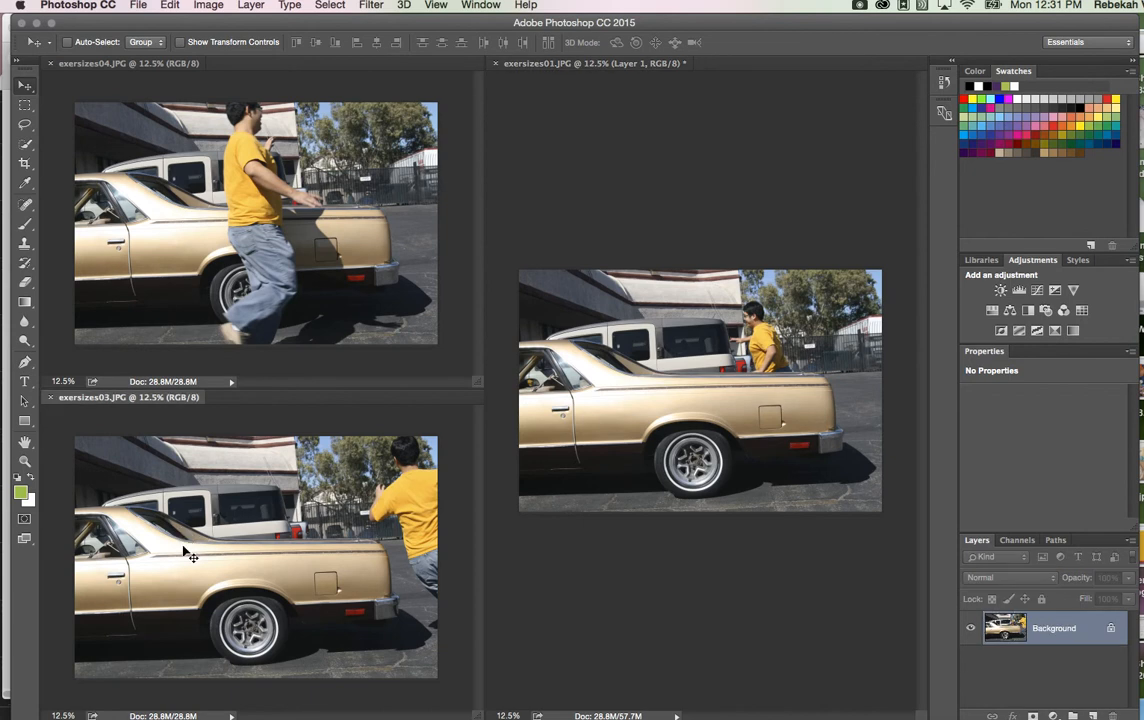
pyautogui.moveTo(189, 509); pyautogui.dragTo(589, 458)
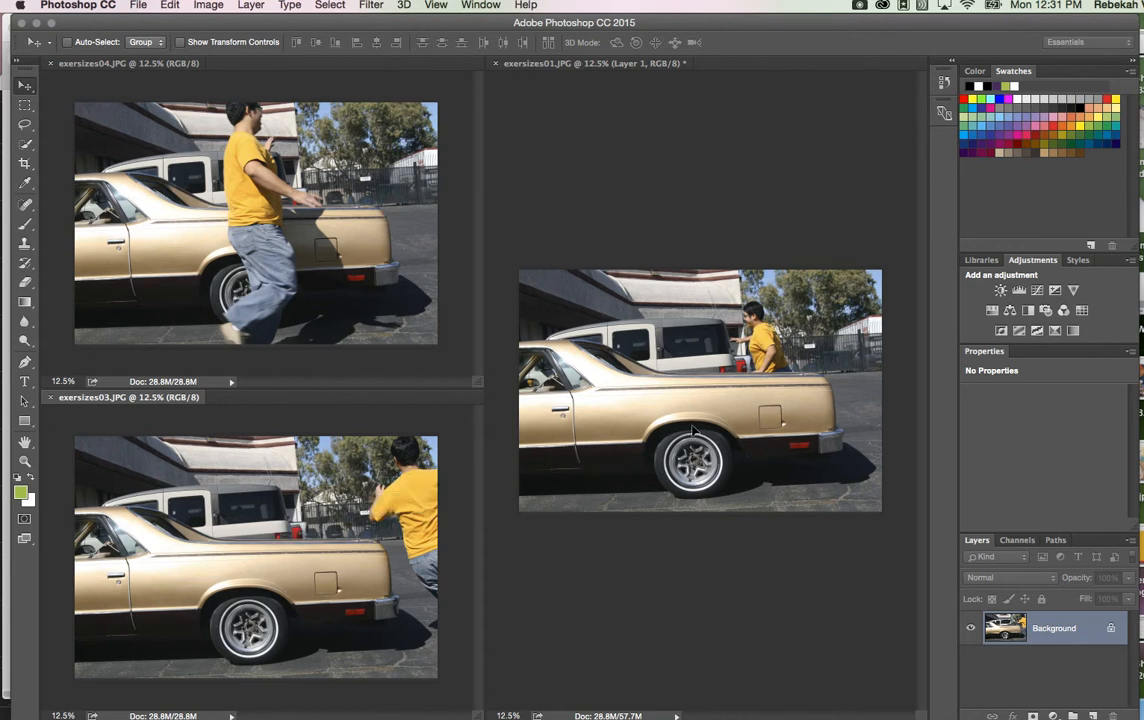
pyautogui.moveTo(692, 426); pyautogui.dragTo(692, 426)
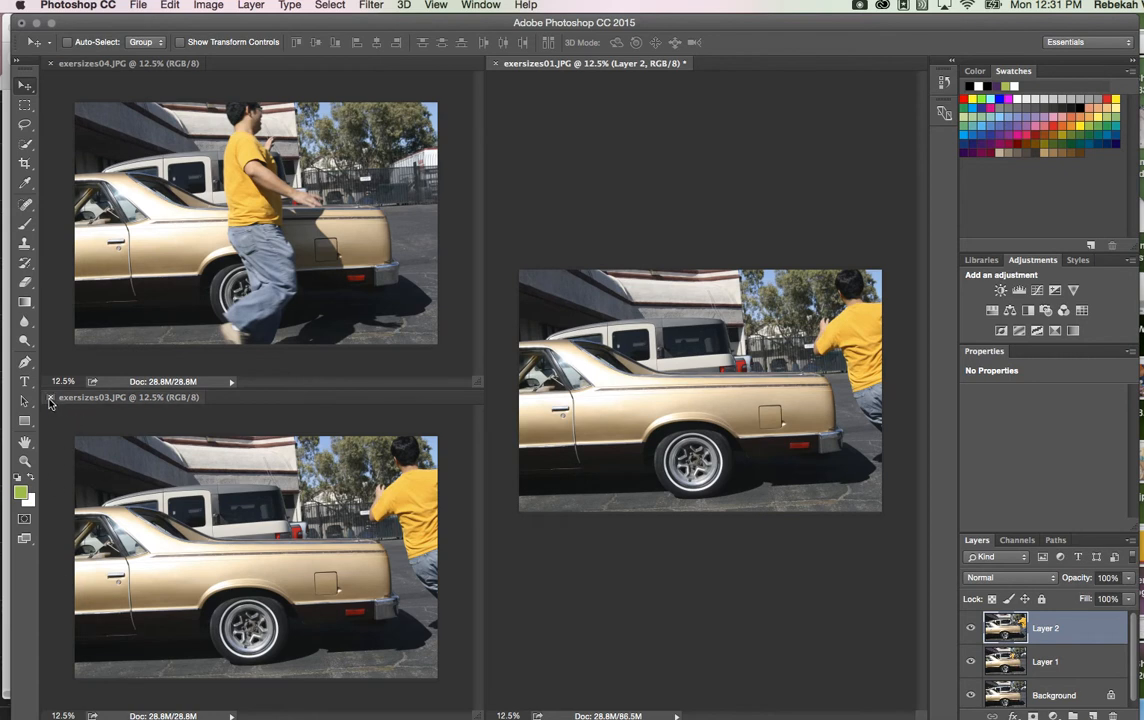
pyautogui.click(50, 401)
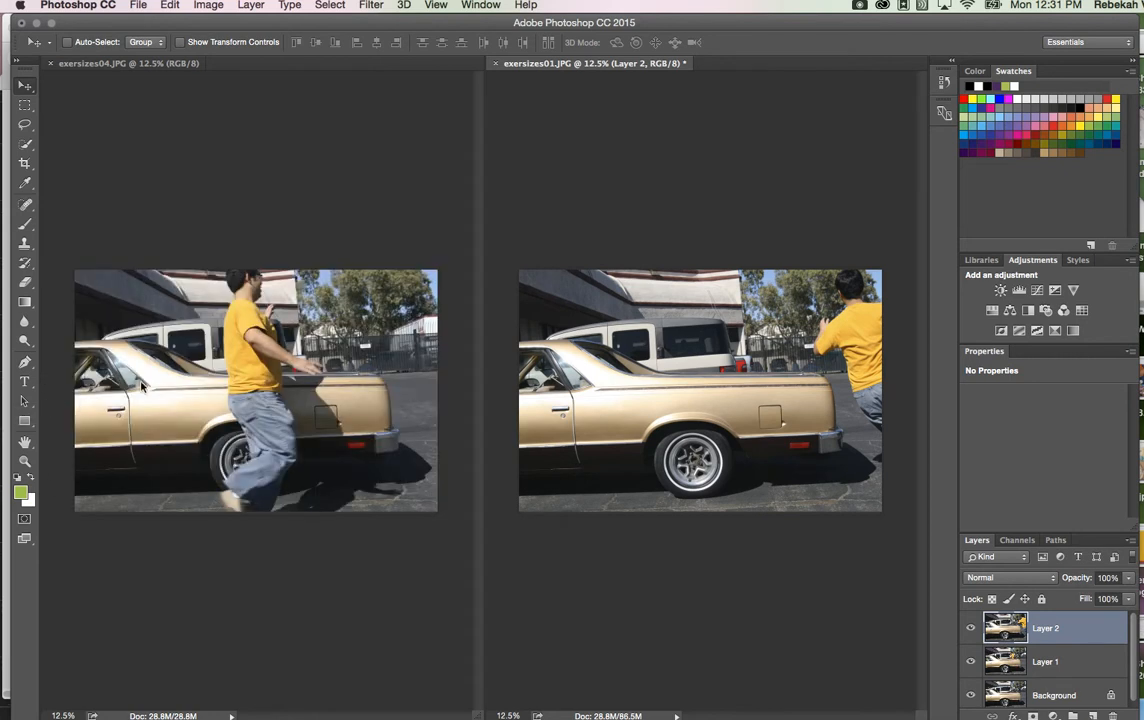
# - Copy the exersizes04.JPG photo into exersizes01.JPG as an aligned top layer and close exersizes04.JPG
pyautogui.click(240, 381)
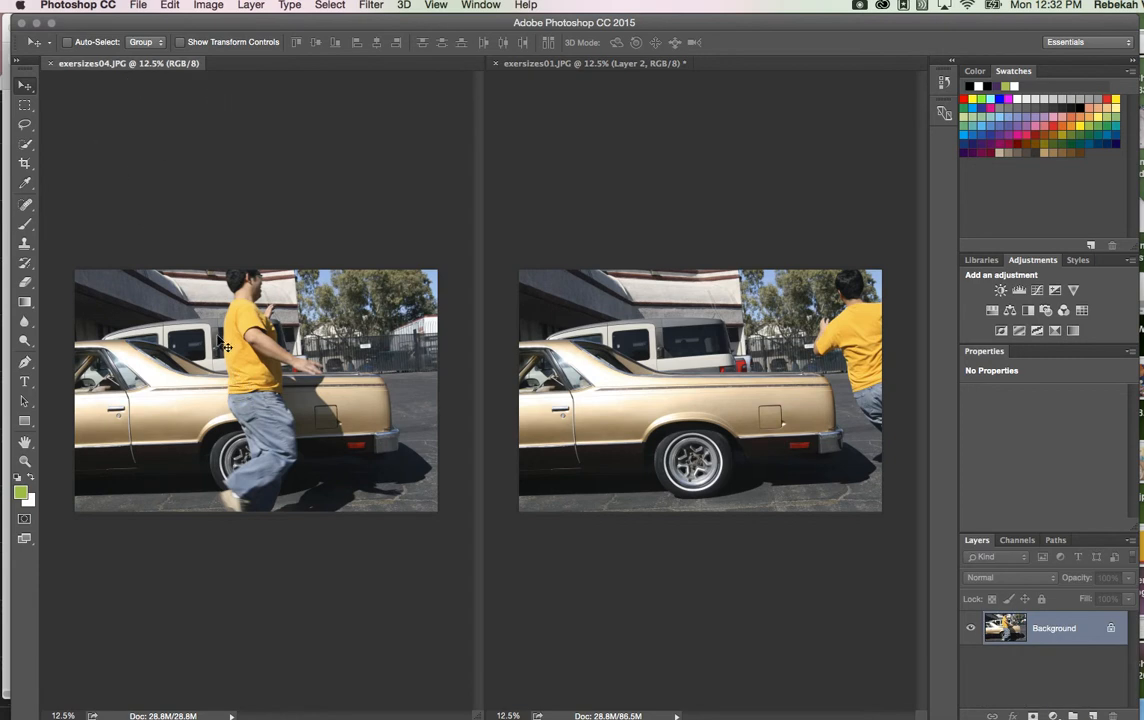
pyautogui.moveTo(220, 378); pyautogui.dragTo(687, 401)
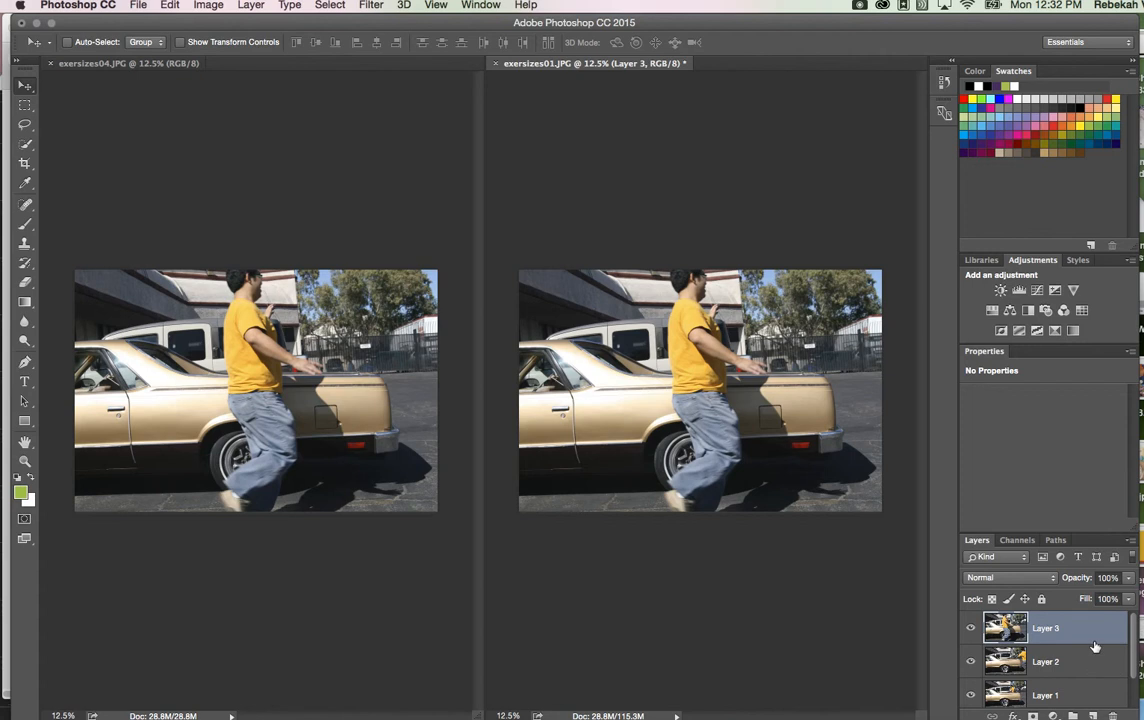
pyautogui.scroll(-2, 1095, 647)
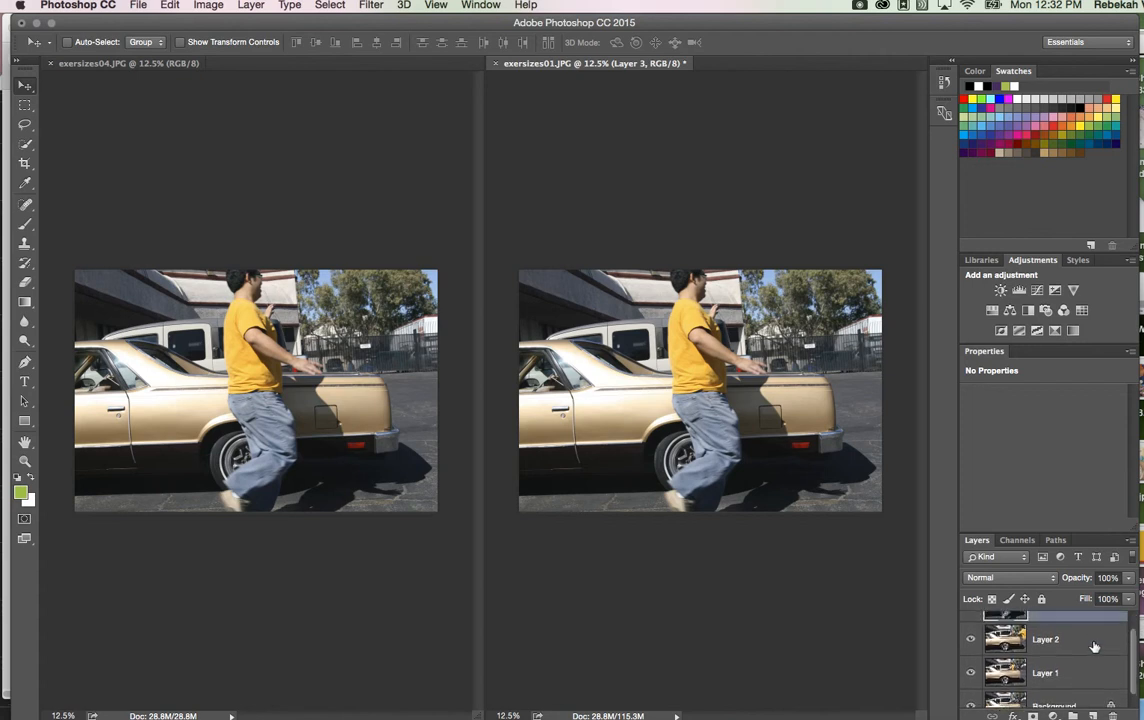
pyautogui.scroll(2, 1095, 647)
pyautogui.click(51, 65)
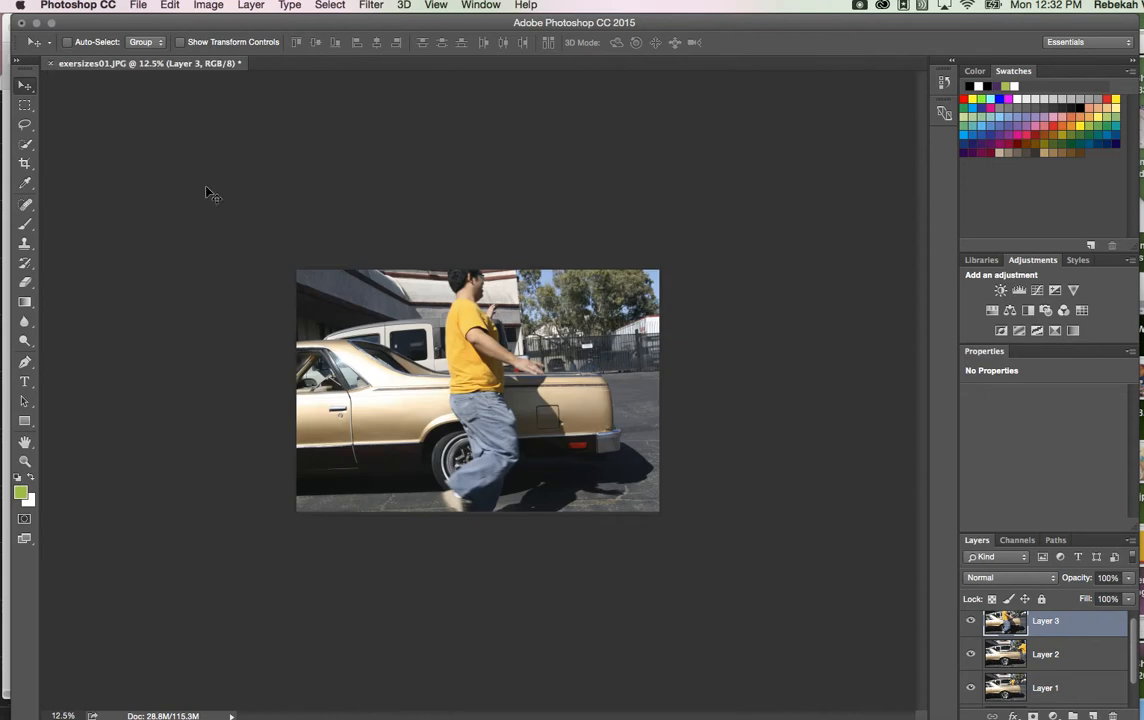
# - Fit the composite to the window and enlarge the layer list to show all four layers, with the Lasso tool active
pyautogui.press('super+0')
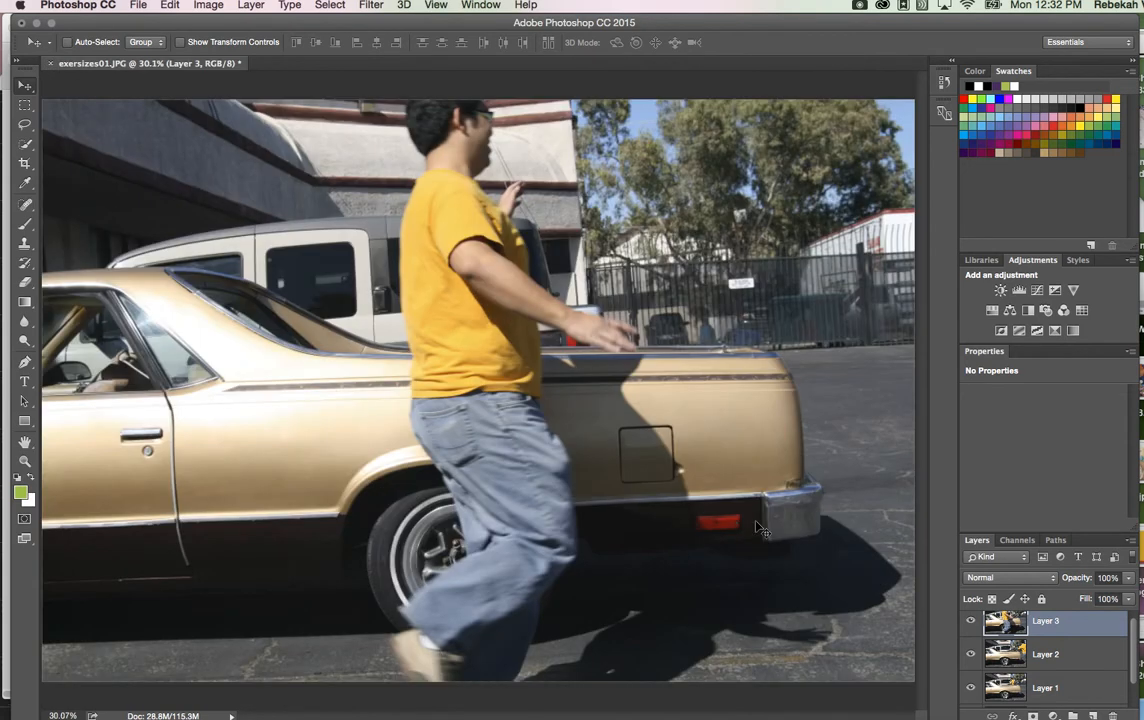
pyautogui.moveTo(1027, 533); pyautogui.dragTo(1027, 436)
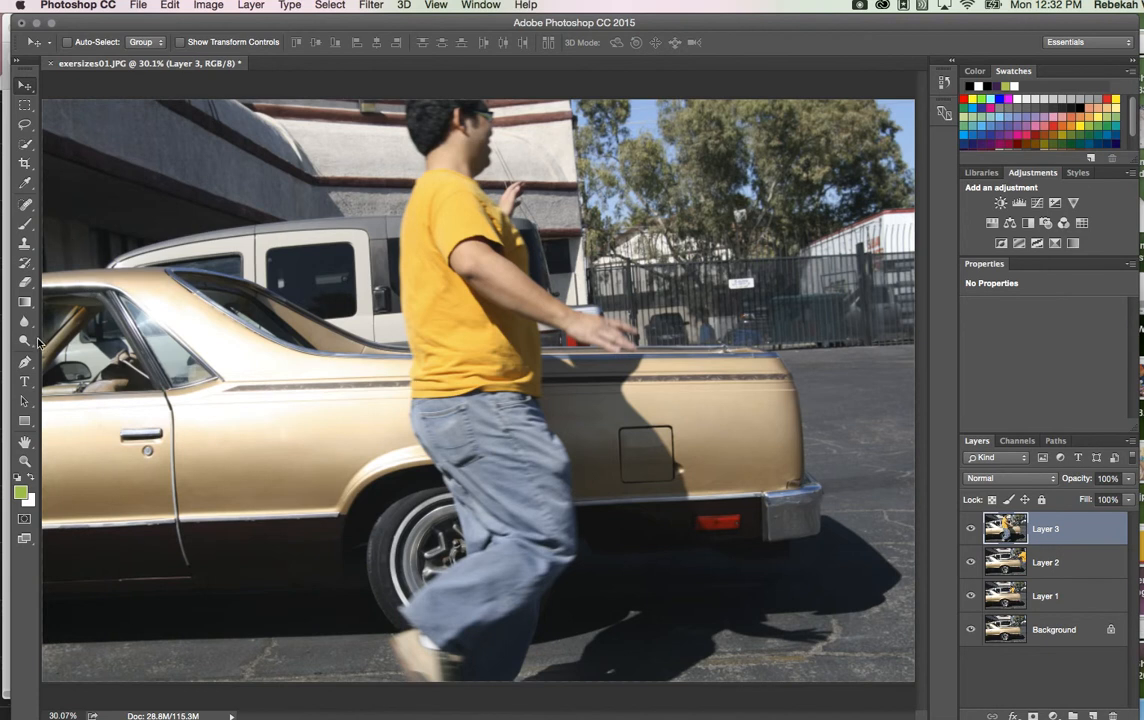
pyautogui.click(26, 128)
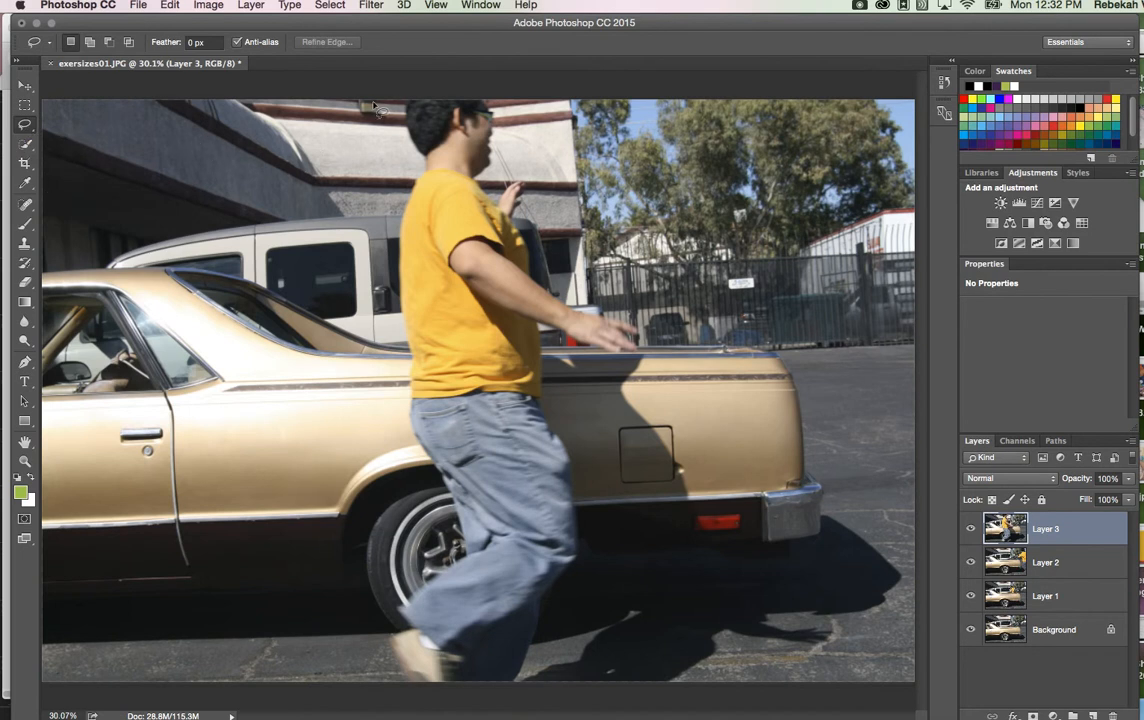
pyautogui.moveTo(373, 103)
pyautogui.mouseDown()
pyautogui.moveTo(381, 244)
pyautogui.moveTo(368, 423)
pyautogui.moveTo(385, 465)
pyautogui.moveTo(381, 543)
pyautogui.moveTo(349, 603)
pyautogui.moveTo(362, 674)
pyautogui.moveTo(377, 689)
pyautogui.moveTo(464, 704)
pyautogui.moveTo(556, 703)
pyautogui.moveTo(710, 692)
pyautogui.moveTo(741, 687)
pyautogui.moveTo(761, 667)
pyautogui.moveTo(850, 664)
pyautogui.moveTo(857, 612)
pyautogui.moveTo(694, 378)
pyautogui.moveTo(656, 284)
pyautogui.moveTo(593, 220)
pyautogui.moveTo(505, 88)
pyautogui.moveTo(436, 70)
pyautogui.moveTo(338, 71)
pyautogui.mouseUp()
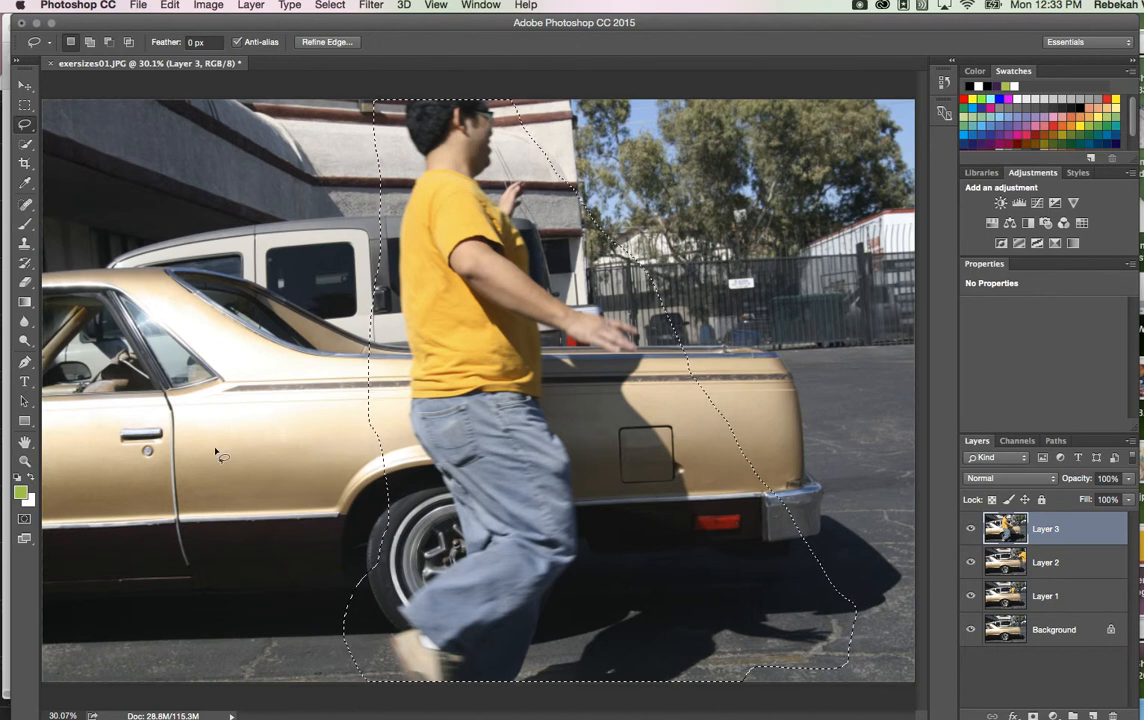
pyautogui.moveTo(240, 343)
pyautogui.mouseDown()
pyautogui.moveTo(157, 409)
pyautogui.moveTo(273, 508)
pyautogui.moveTo(735, 477)
pyautogui.moveTo(612, 370)
pyautogui.moveTo(521, 405)
pyautogui.moveTo(395, 268)
pyautogui.mouseUp()
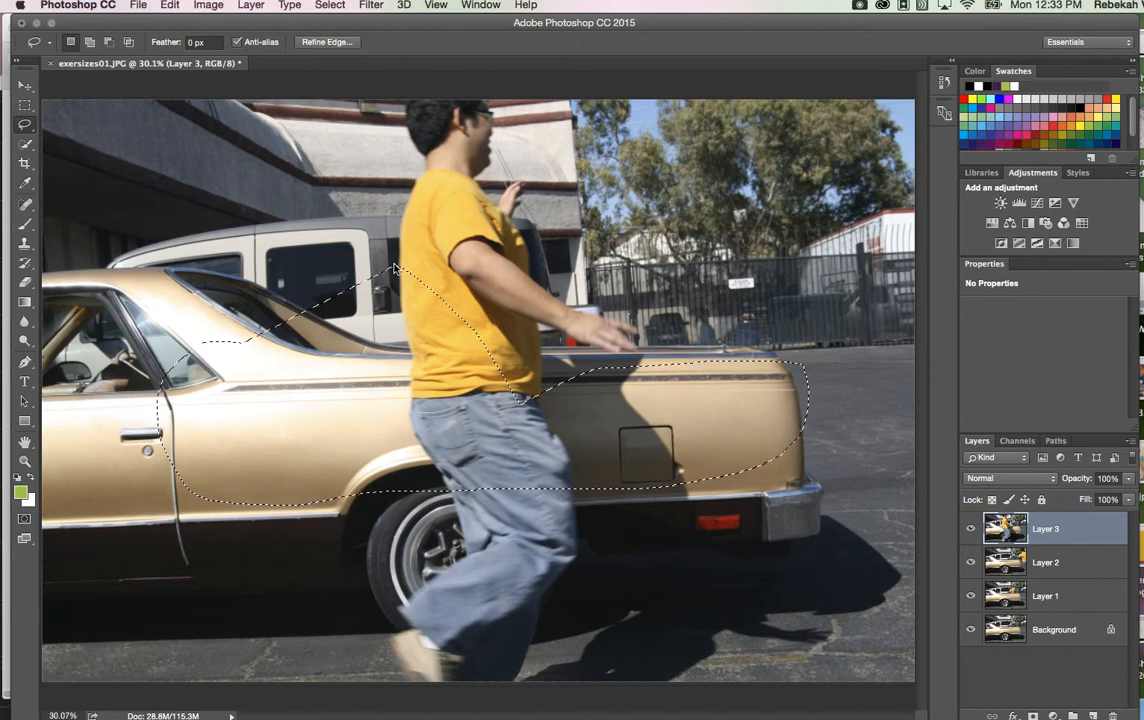
pyautogui.click(395, 268)
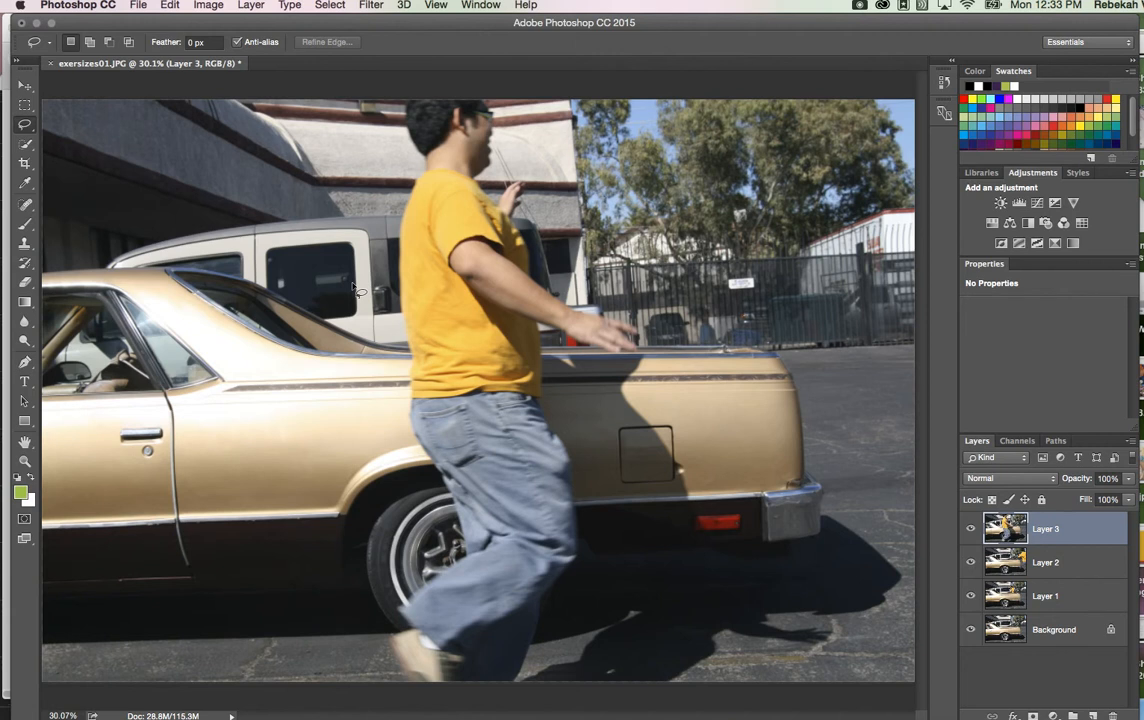
# - Lasso loosely around the large foreground man and his shadow on Layer 3 and turn the selection into a layer mask
pyautogui.moveTo(352, 288)
pyautogui.mouseDown()
pyautogui.moveTo(380, 110)
pyautogui.moveTo(363, 403)
pyautogui.moveTo(393, 714)
pyautogui.moveTo(860, 680)
pyautogui.moveTo(878, 580)
pyautogui.moveTo(723, 414)
pyautogui.moveTo(481, 51)
pyautogui.moveTo(360, 74)
pyautogui.moveTo(394, 93)
pyautogui.moveTo(352, 88)
pyautogui.mouseUp()
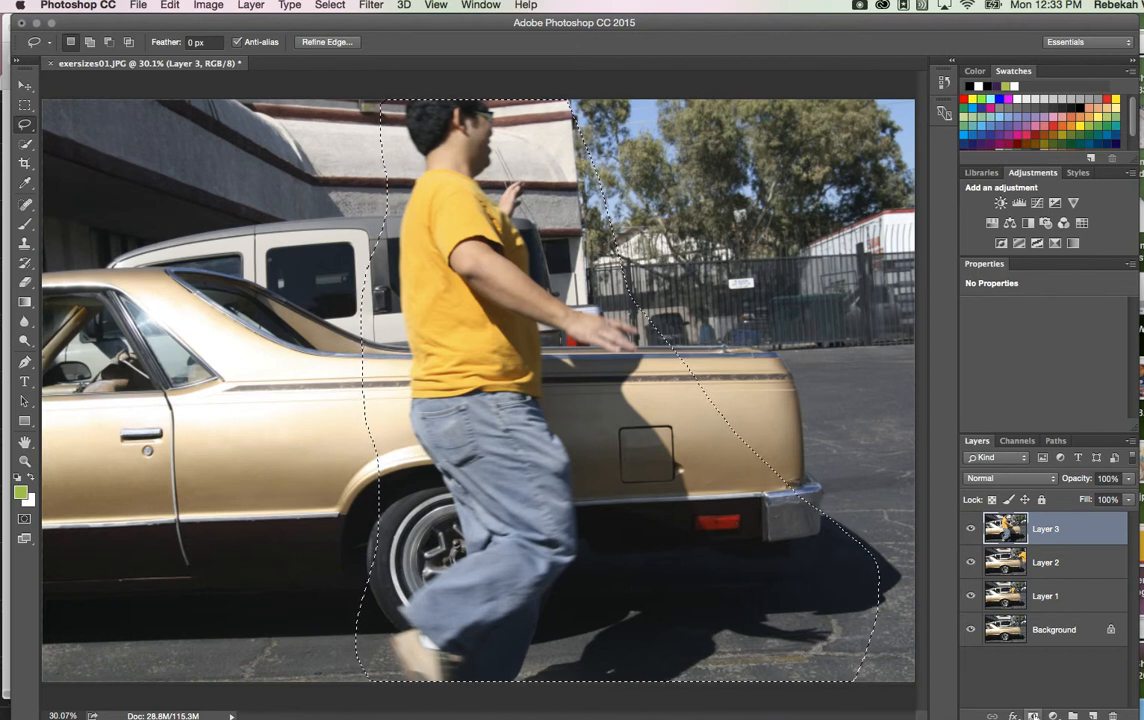
pyautogui.click(1035, 716)
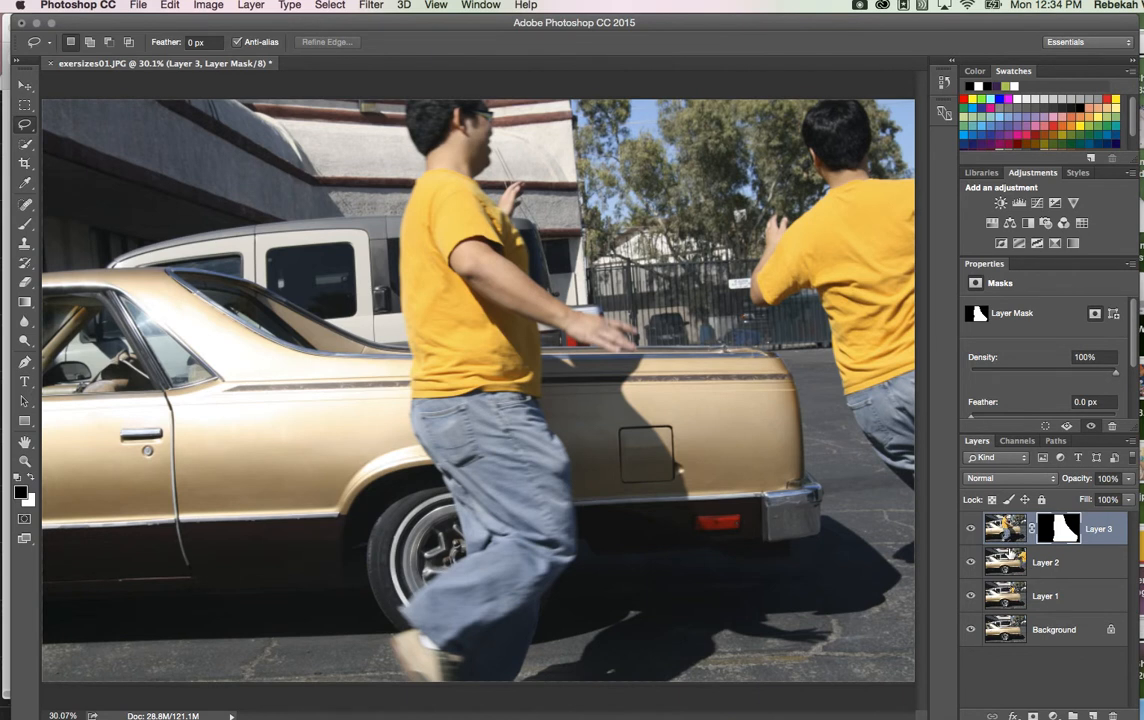
# - Lasso loosely around the man at the photo's right edge on Layer 2 and turn the selection into a layer mask
pyautogui.click(1075, 567)
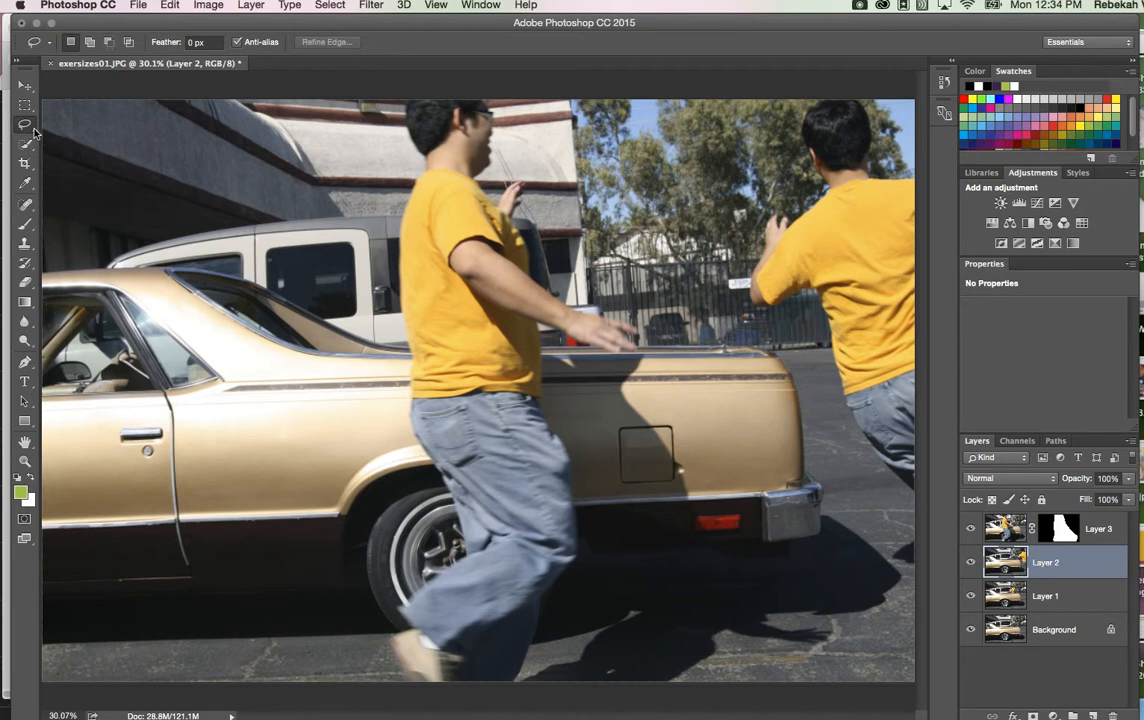
pyautogui.moveTo(762, 118)
pyautogui.mouseDown()
pyautogui.moveTo(721, 191)
pyautogui.moveTo(722, 285)
pyautogui.moveTo(732, 321)
pyautogui.moveTo(794, 344)
pyautogui.moveTo(829, 444)
pyautogui.mouseUp()
pyautogui.moveTo(855, 497)
pyautogui.mouseDown()
pyautogui.moveTo(868, 580)
pyautogui.moveTo(885, 592)
pyautogui.moveTo(932, 585)
pyautogui.moveTo(967, 367)
pyautogui.moveTo(912, 22)
pyautogui.moveTo(776, 106)
pyautogui.mouseUp()
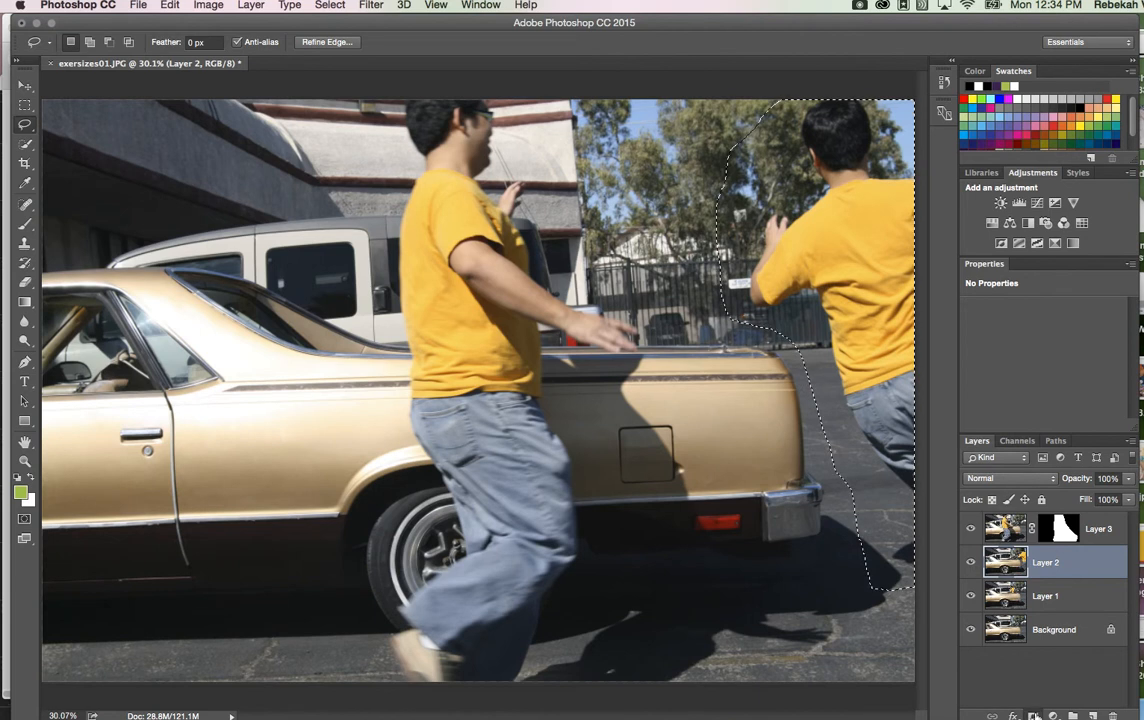
pyautogui.click(1034, 716)
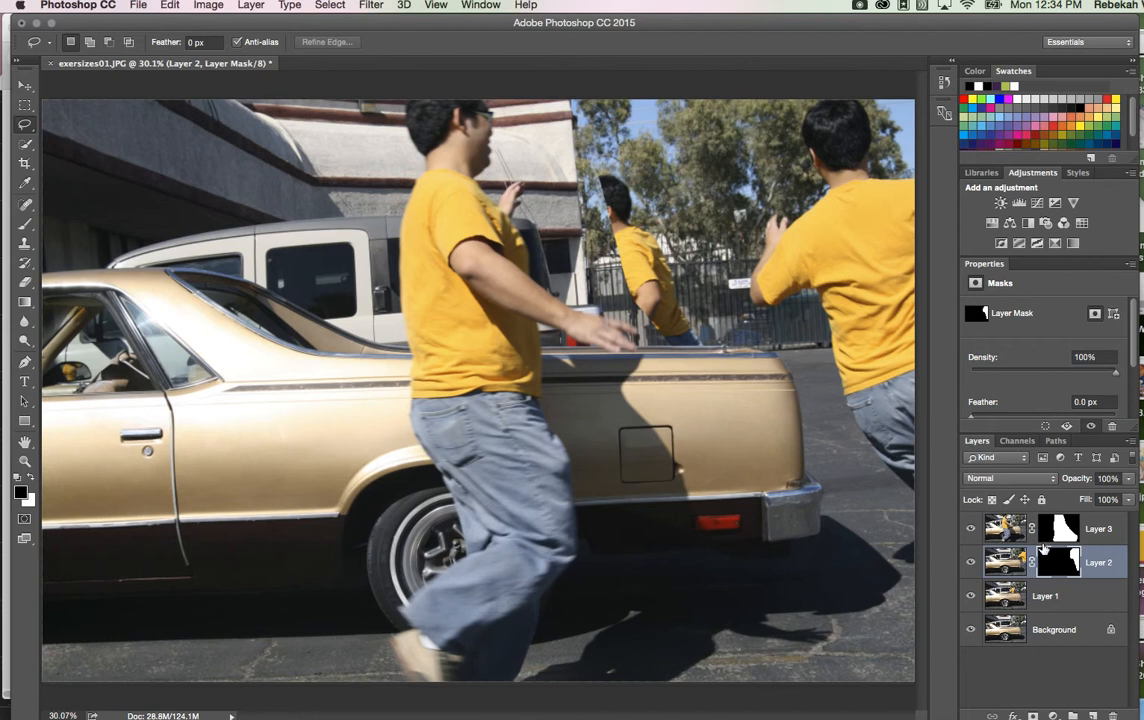
# - Select Layer 3 and set up the Brush tool with the default black foreground colour and a size of 300
pyautogui.click(1099, 530)
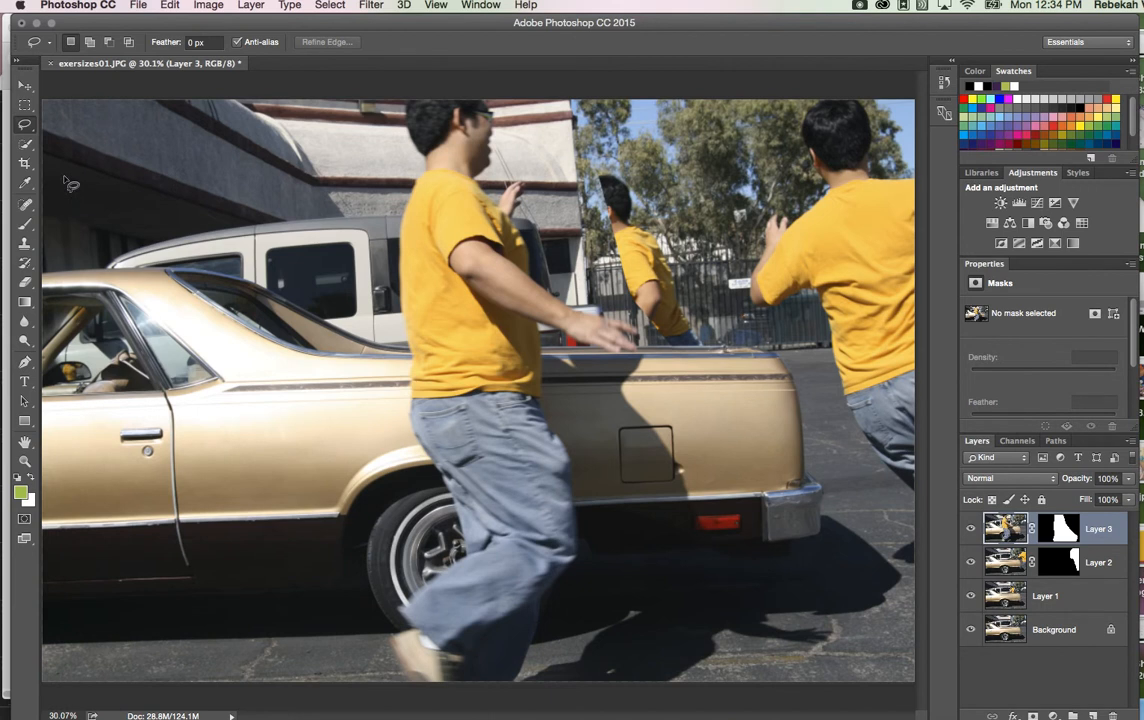
pyautogui.click(17, 478)
pyautogui.click(26, 229)
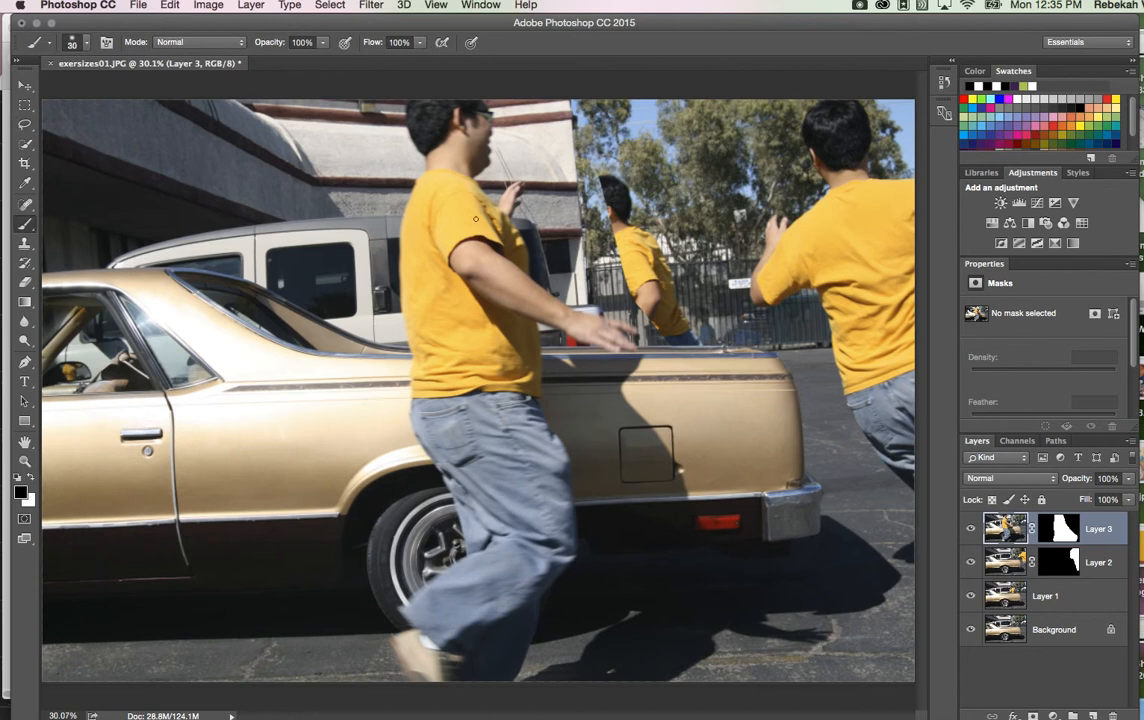
pyautogui.press(']')
pyautogui.press(']')
pyautogui.press(']')
pyautogui.press(']')
pyautogui.press(']')
pyautogui.press(']')
pyautogui.press(']')
pyautogui.press(']')
# - Try a black stroke on Layer 3's image beside the distant man, undo it, and target the layer's mask instead
pyautogui.moveTo(585, 115)
pyautogui.mouseDown()
pyautogui.moveTo(594, 213)
pyautogui.moveTo(618, 262)
pyautogui.mouseUp()
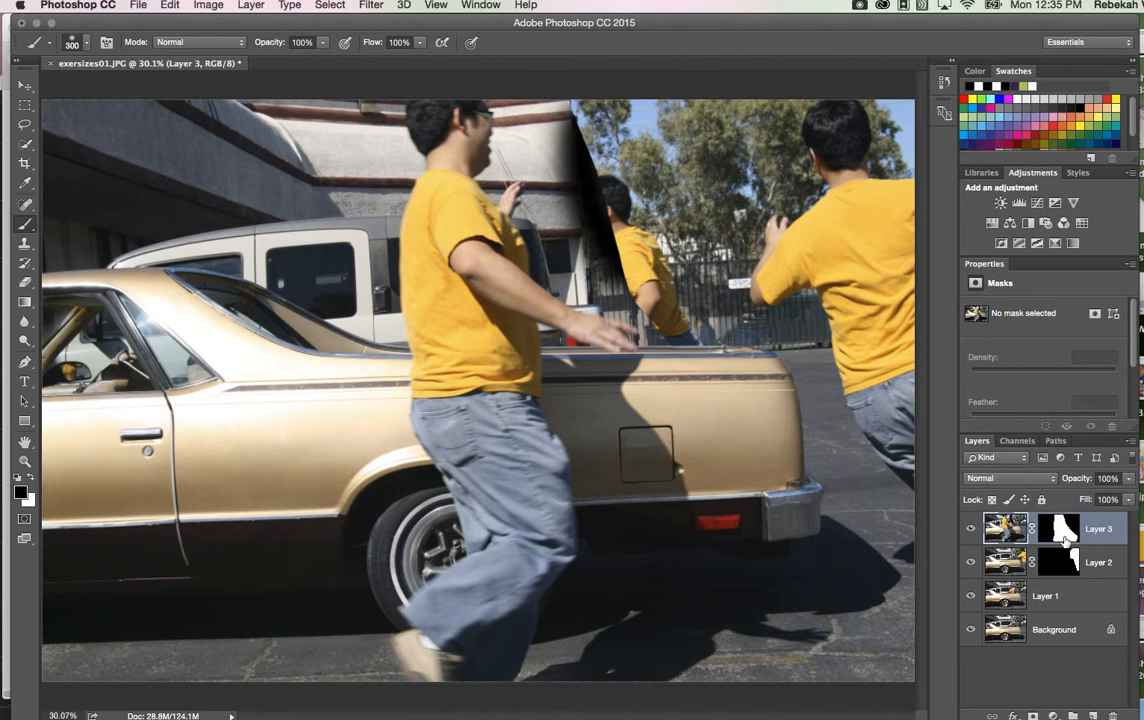
pyautogui.press('super+z')
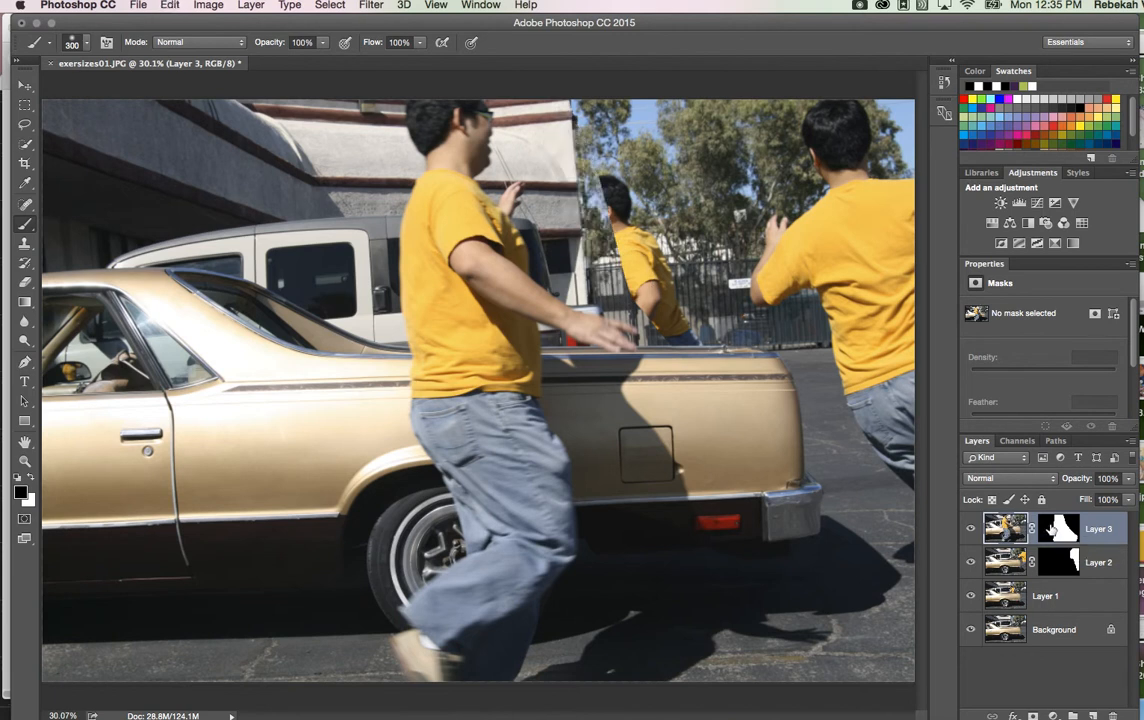
pyautogui.click(1060, 535)
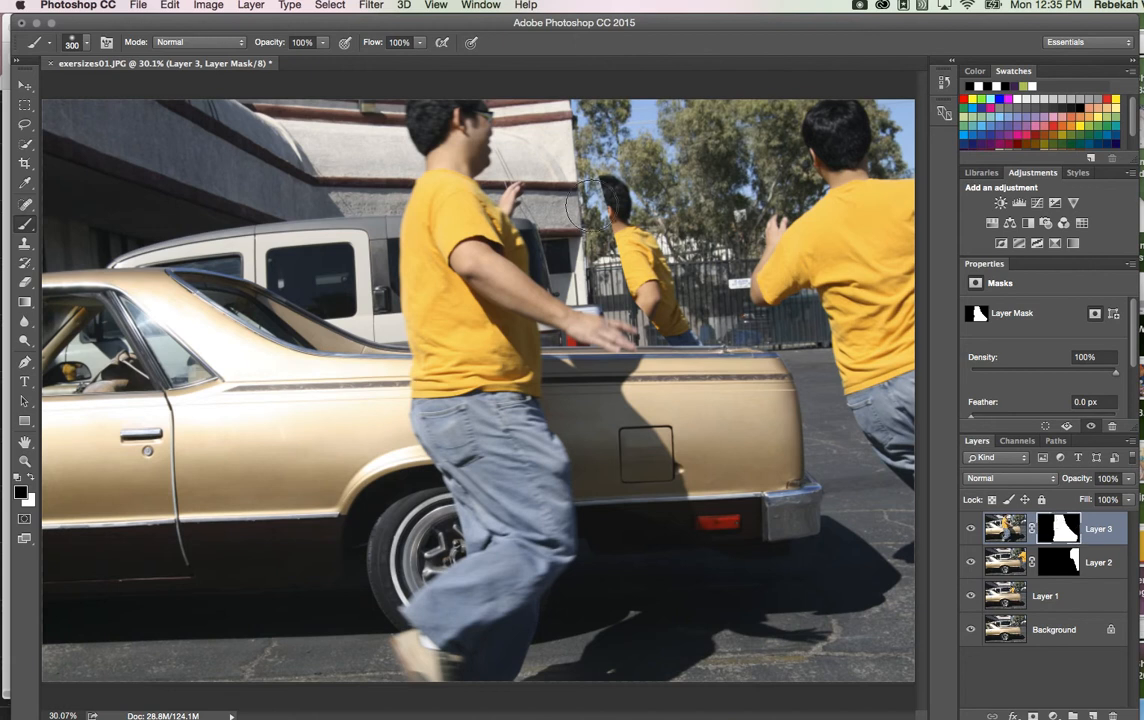
# - Paint black on Layer 3's mask over the distant man's face, body and arm to uncover him behind the car
pyautogui.moveTo(588, 137)
pyautogui.mouseDown()
pyautogui.moveTo(613, 227)
pyautogui.moveTo(610, 243)
pyautogui.moveTo(590, 240)
pyautogui.moveTo(623, 287)
pyautogui.moveTo(600, 283)
pyautogui.moveTo(622, 273)
pyautogui.moveTo(642, 305)
pyautogui.moveTo(680, 305)
pyautogui.moveTo(672, 368)
pyautogui.moveTo(677, 322)
pyautogui.mouseUp()
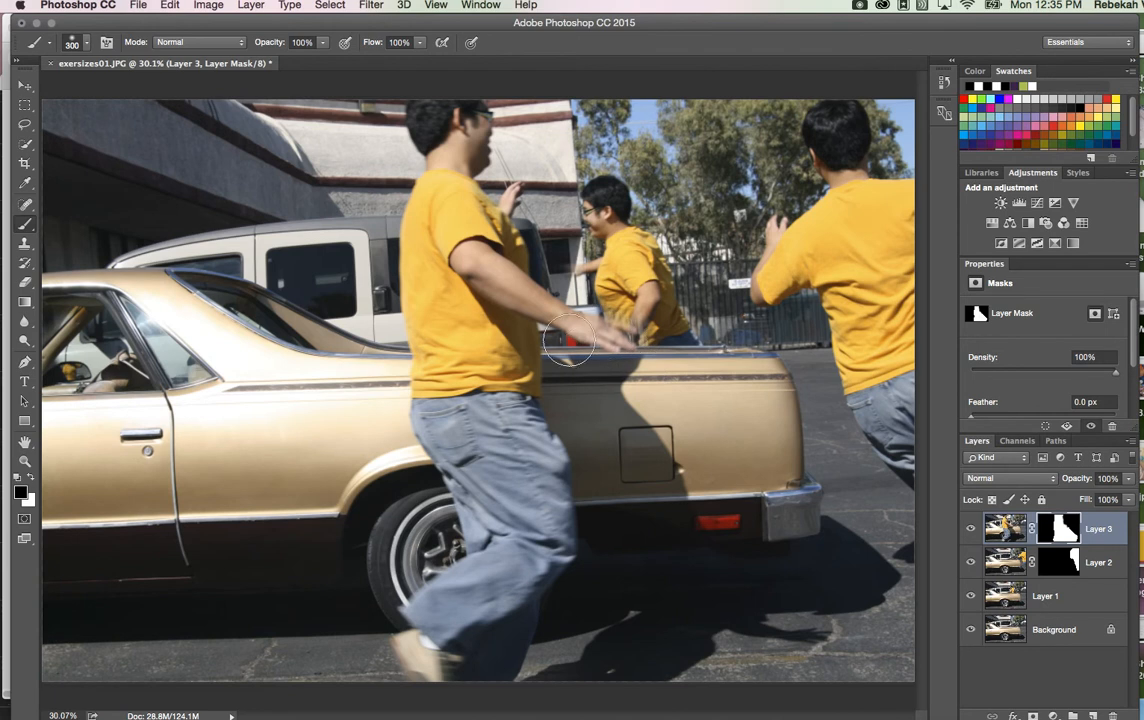
pyautogui.moveTo(598, 327)
pyautogui.mouseDown()
pyautogui.moveTo(635, 348)
pyautogui.moveTo(596, 366)
pyautogui.mouseUp()
pyautogui.moveTo(562, 235); pyautogui.dragTo(566, 267)
# - Switch to a hard round brush with 100% hardness, reduce it to 150, and finish uncovering the distant man's outstretched hand on Layer 3's mask
pyautogui.click(87, 48)
pyautogui.click(72, 189)
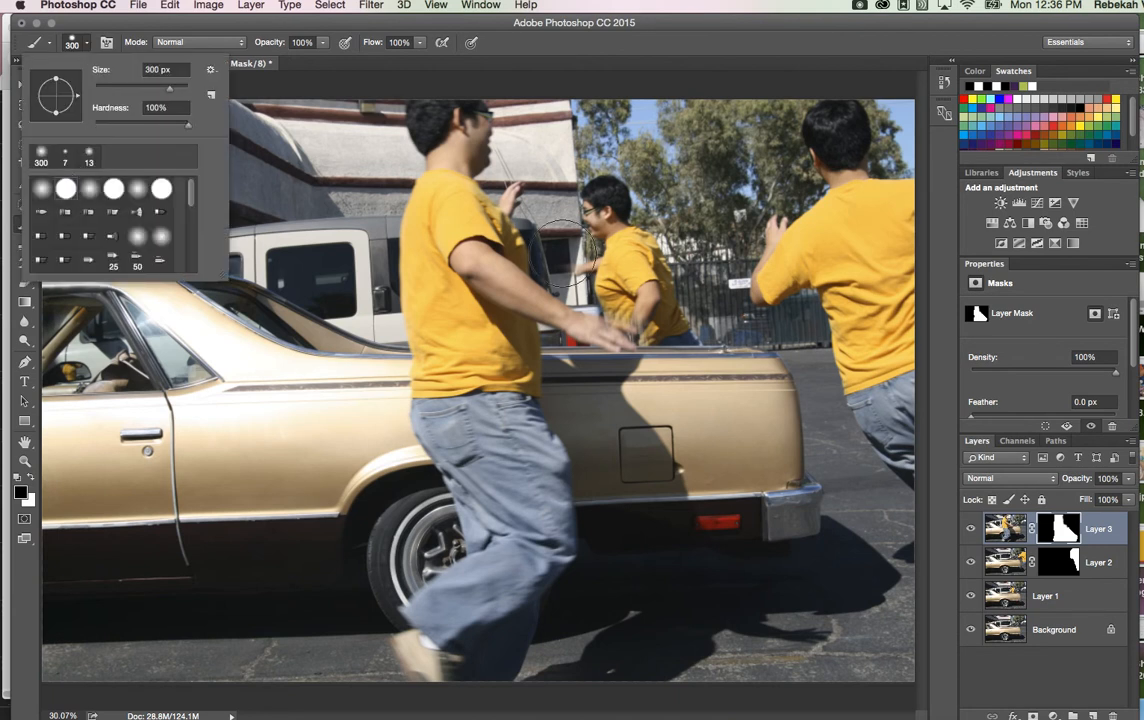
pyautogui.click(609, 256)
pyautogui.press('[')
pyautogui.press('[')
pyautogui.press('[')
pyautogui.press('[')
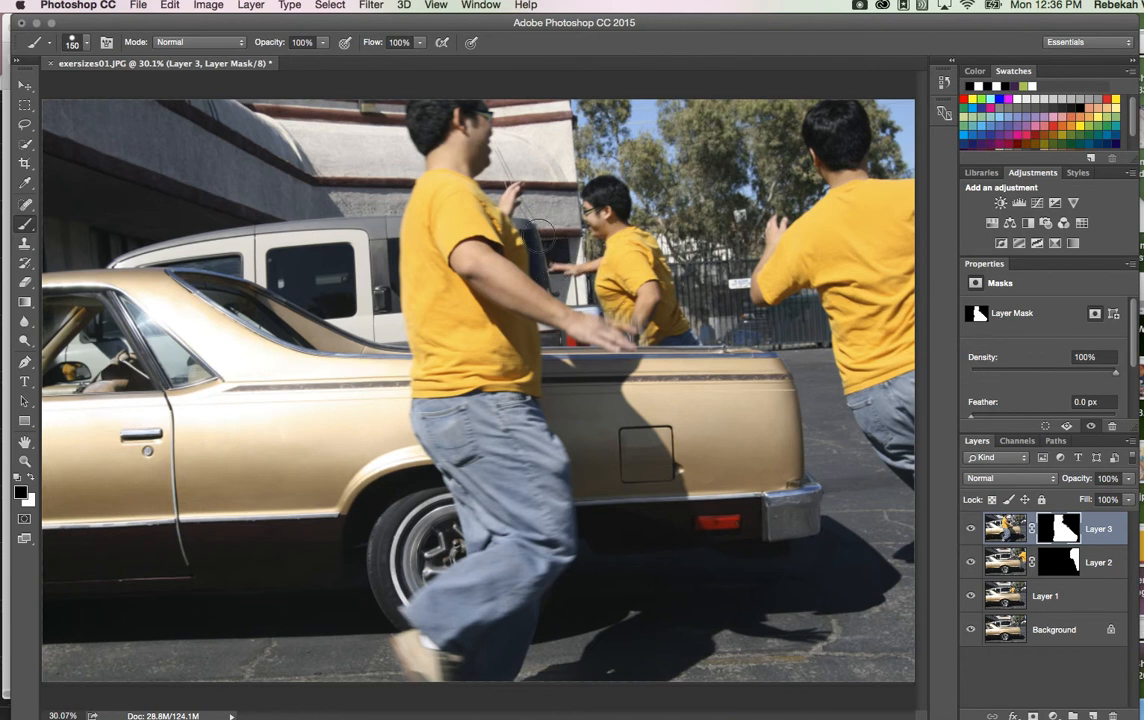
# - Lasso loosely around the distant man behind the car on Layer 1 and turn the selection into a layer mask
pyautogui.click(1057, 598)
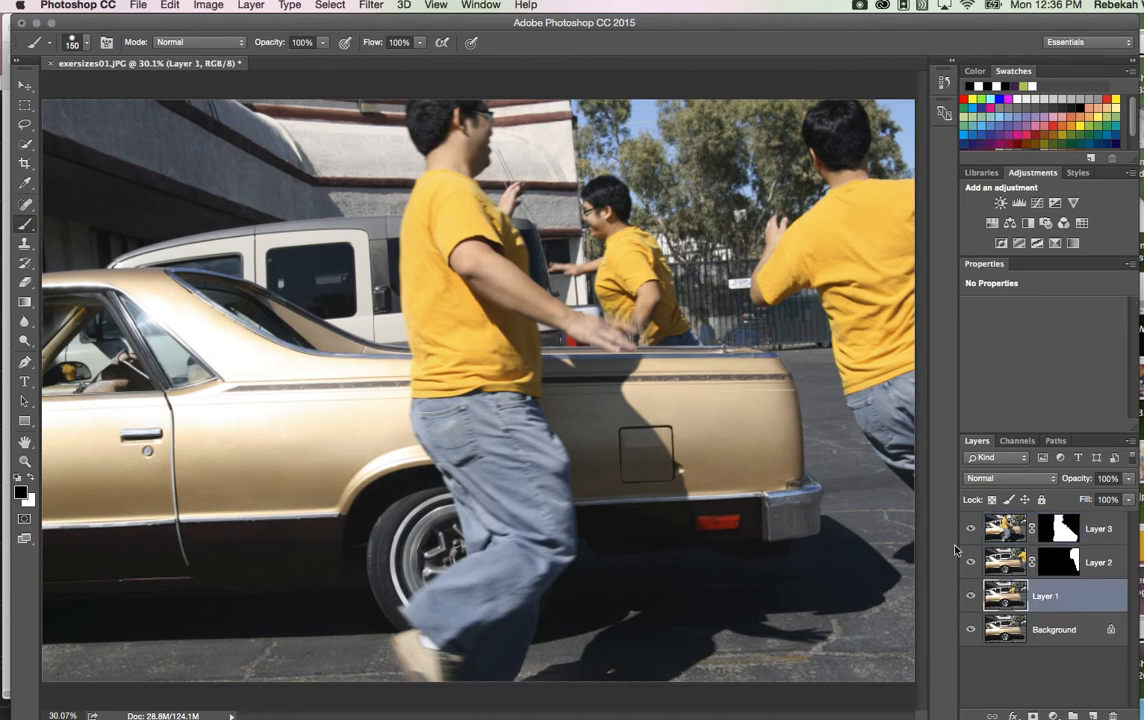
pyautogui.click(25, 124)
pyautogui.moveTo(685, 400)
pyautogui.mouseDown()
pyautogui.moveTo(721, 345)
pyautogui.moveTo(691, 193)
pyautogui.moveTo(655, 168)
pyautogui.moveTo(593, 158)
pyautogui.moveTo(558, 183)
pyautogui.moveTo(529, 237)
pyautogui.moveTo(526, 309)
pyautogui.moveTo(605, 398)
pyautogui.moveTo(686, 401)
pyautogui.mouseUp()
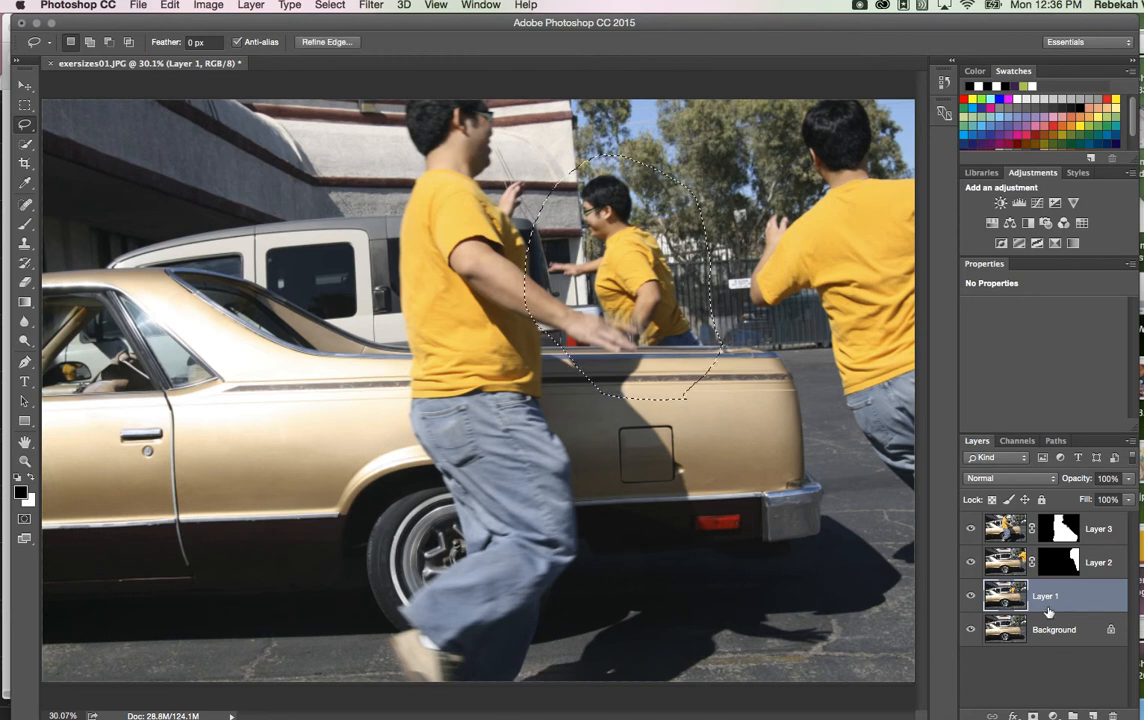
pyautogui.click(1033, 716)
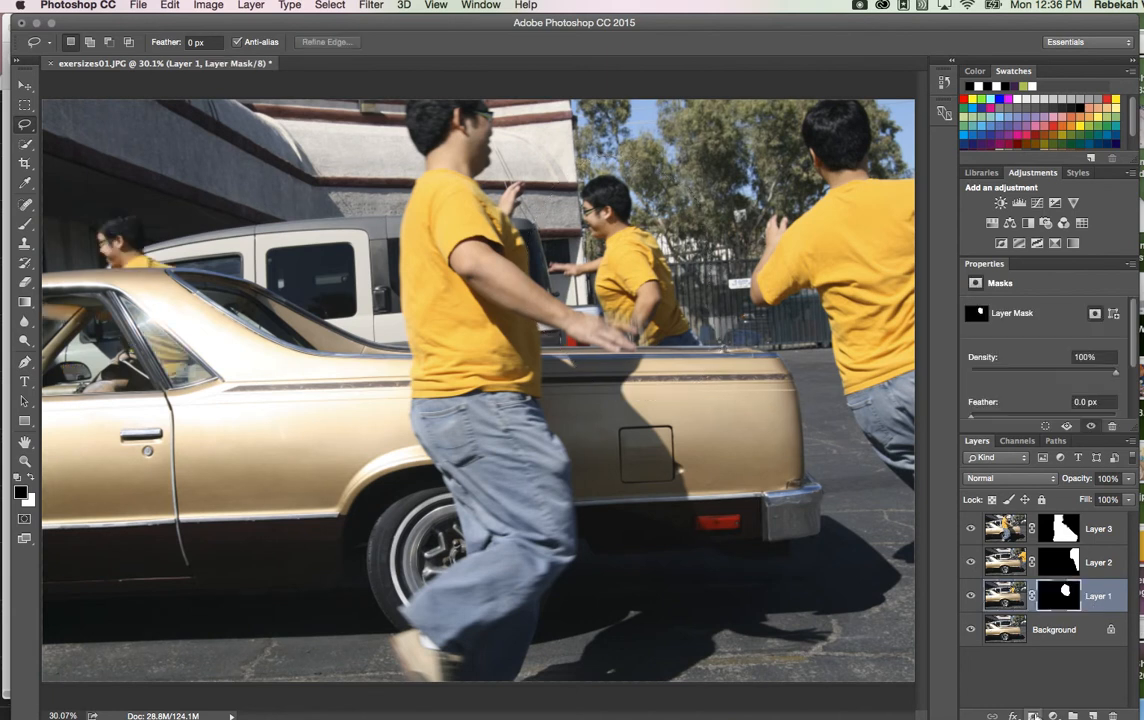